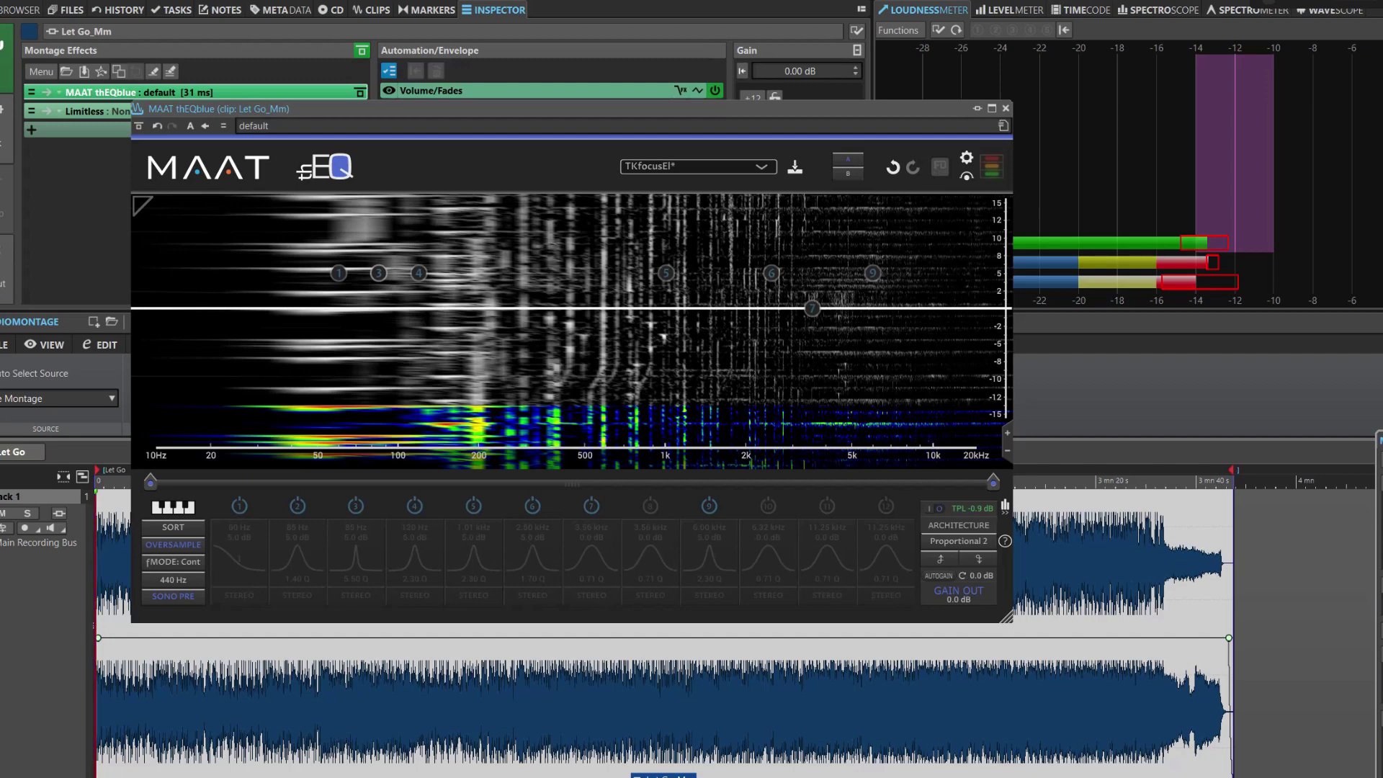
Play the clip from the start and compare its sound with and without band 2's 5.0 dB boost at 85 Hz, Q 1.40
key(space)
key(space)
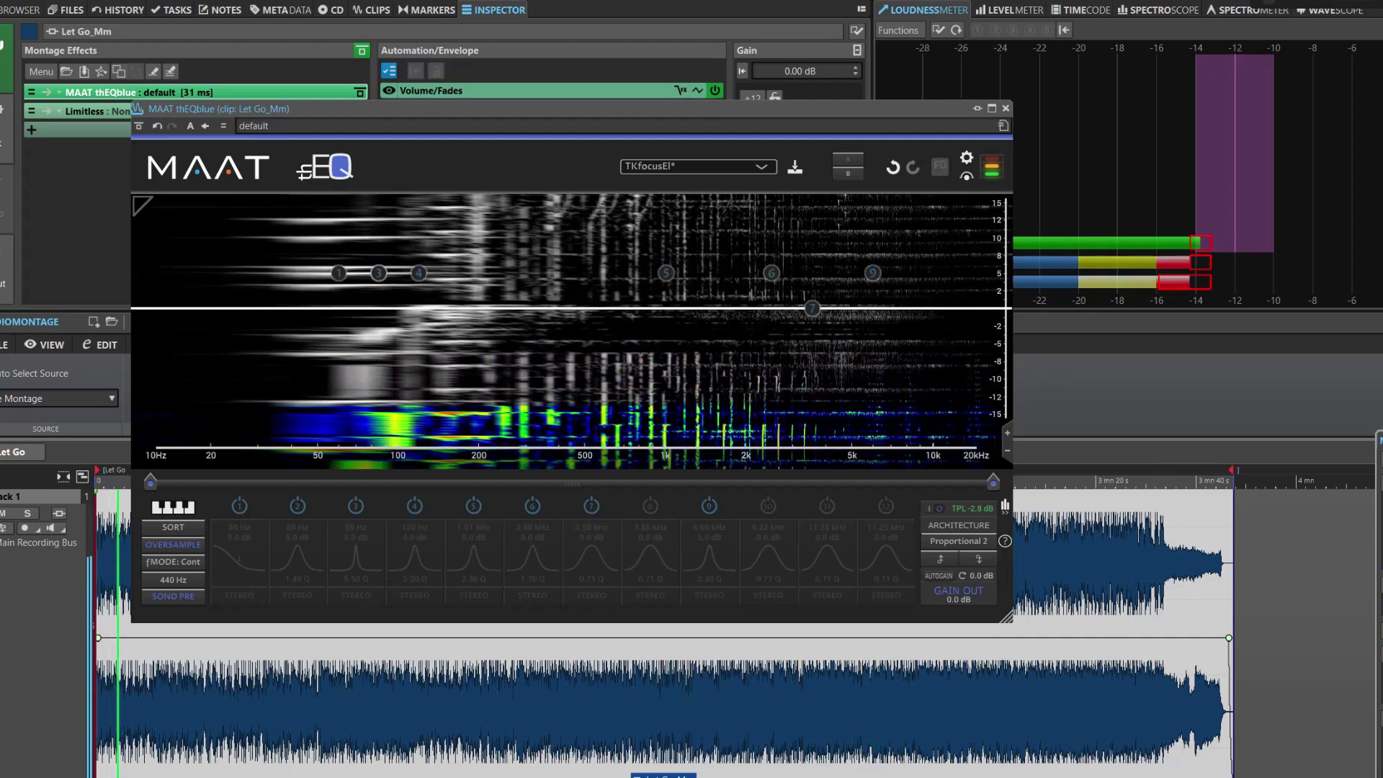
click(378, 273)
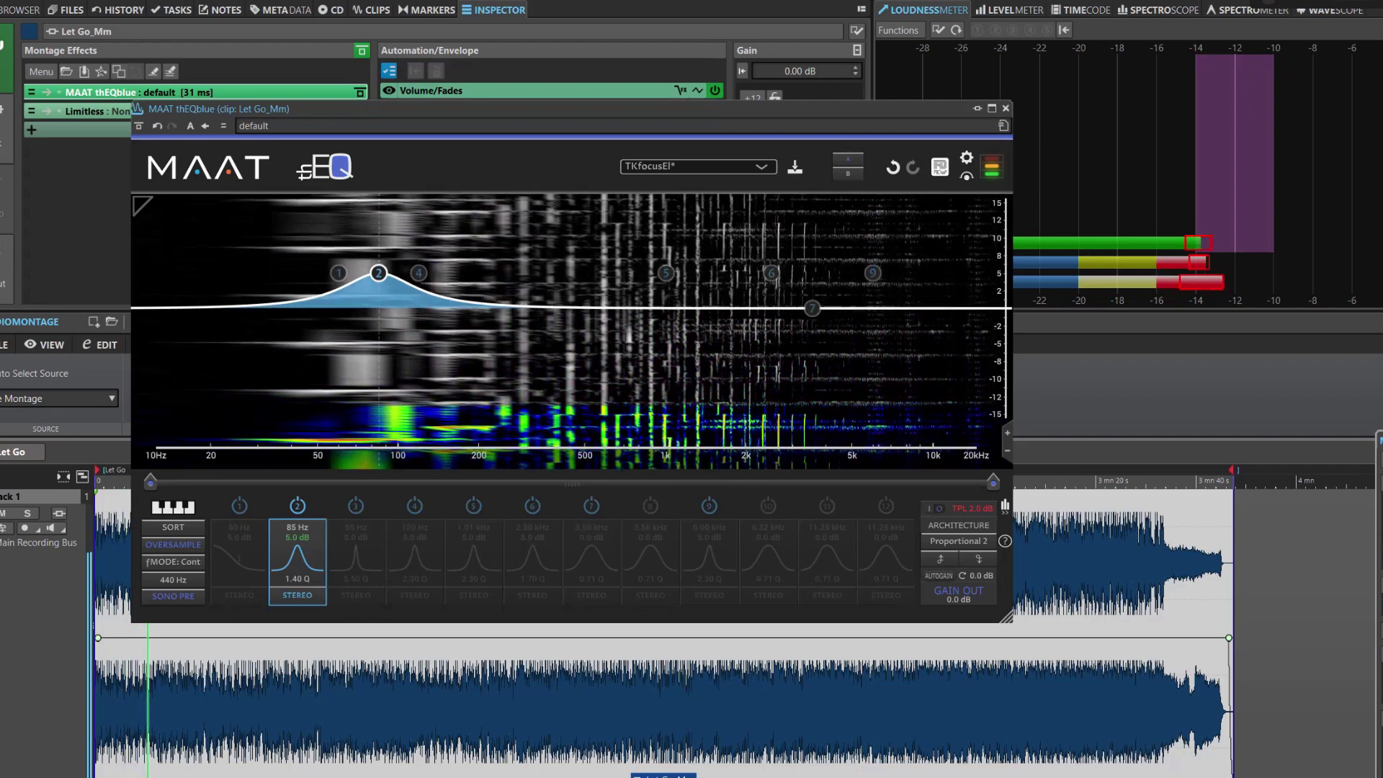
click(378, 273)
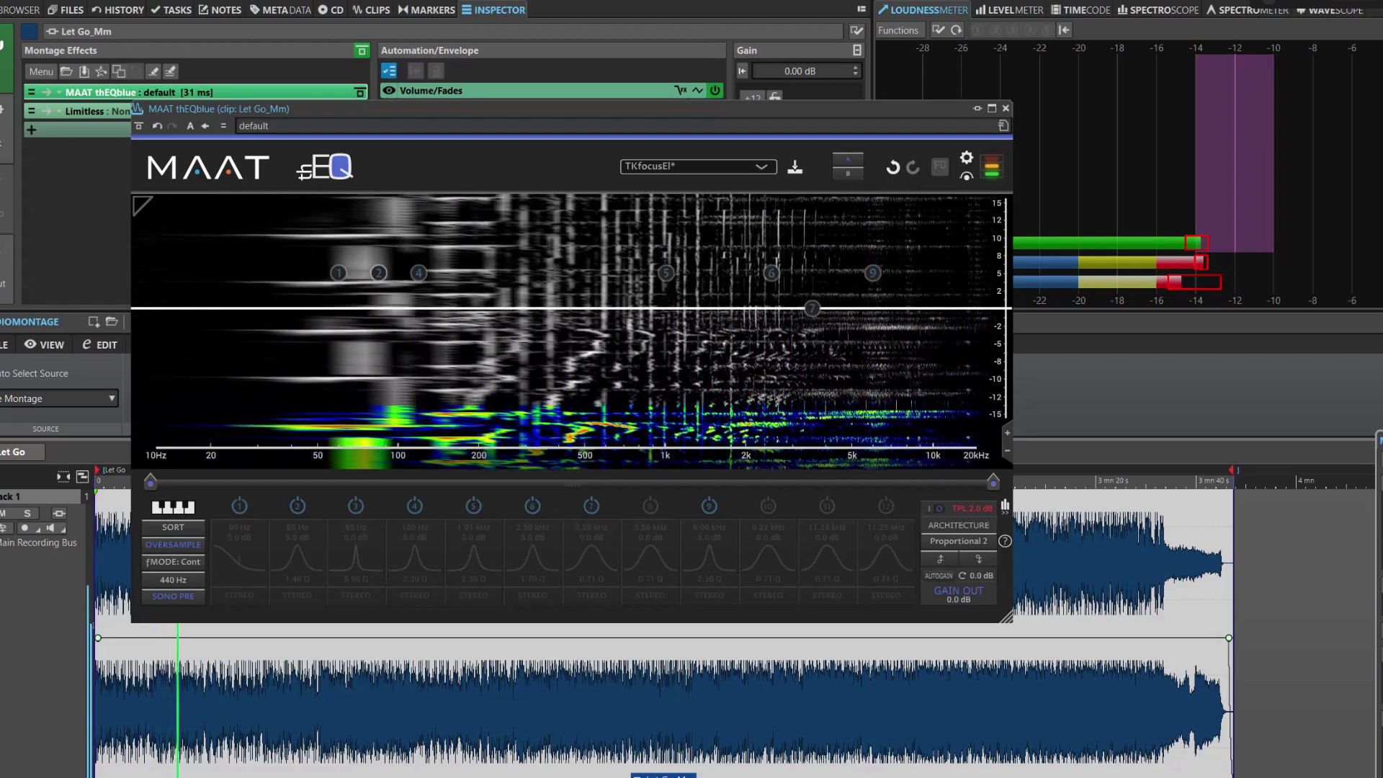
click(378, 273)
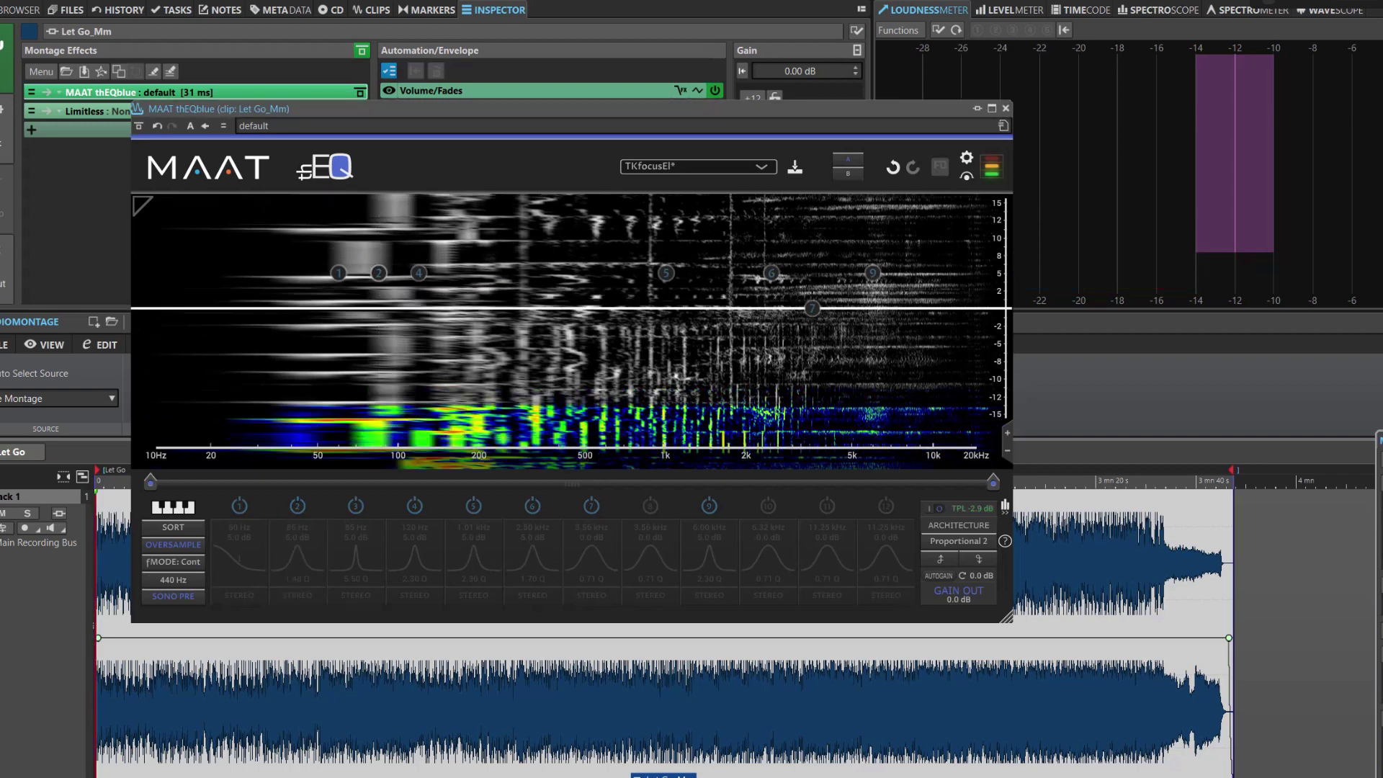
During playback, repeatedly switch band 3's narrow 5.0 dB boost at 85 Hz, Q 5.50, in and out to compare the sound
click(355, 505)
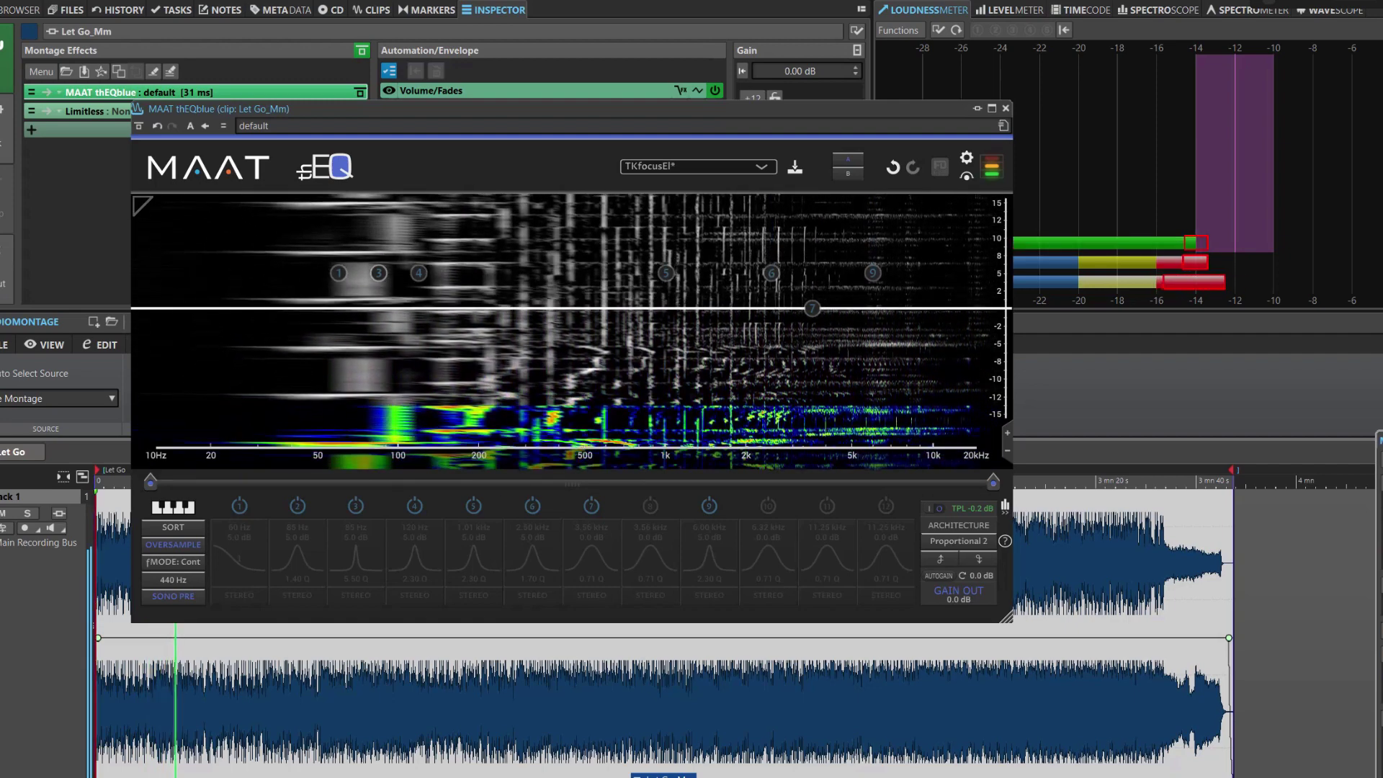
click(379, 272)
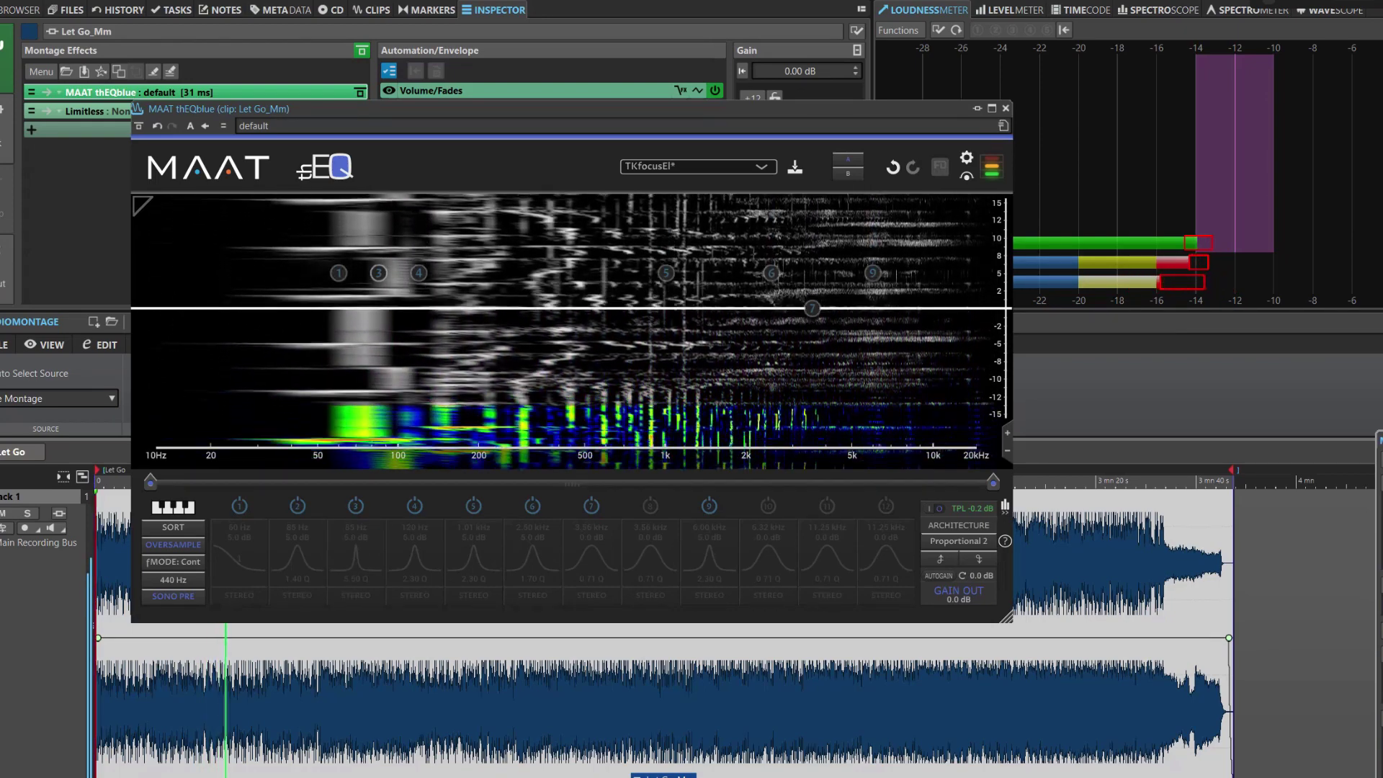
key(ctrl+z)
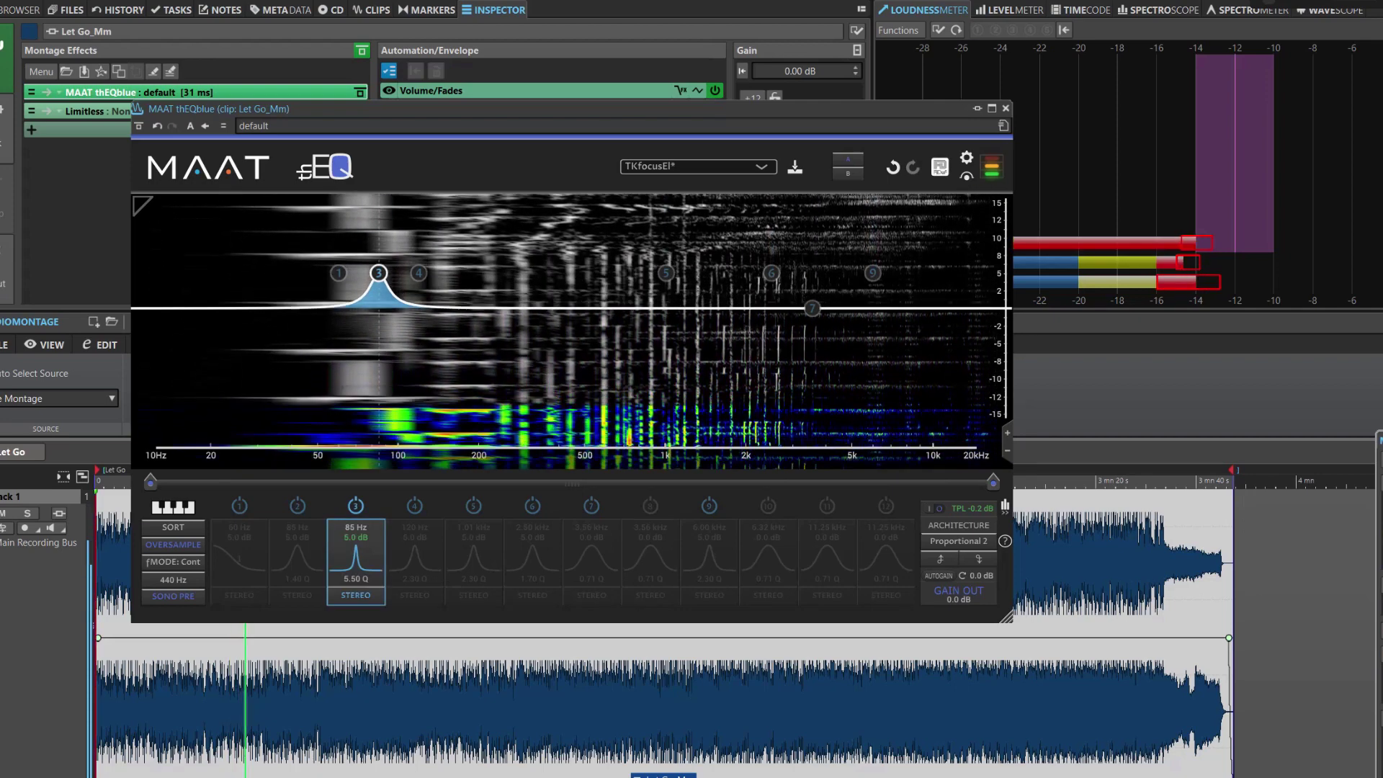
key(ctrl+y)
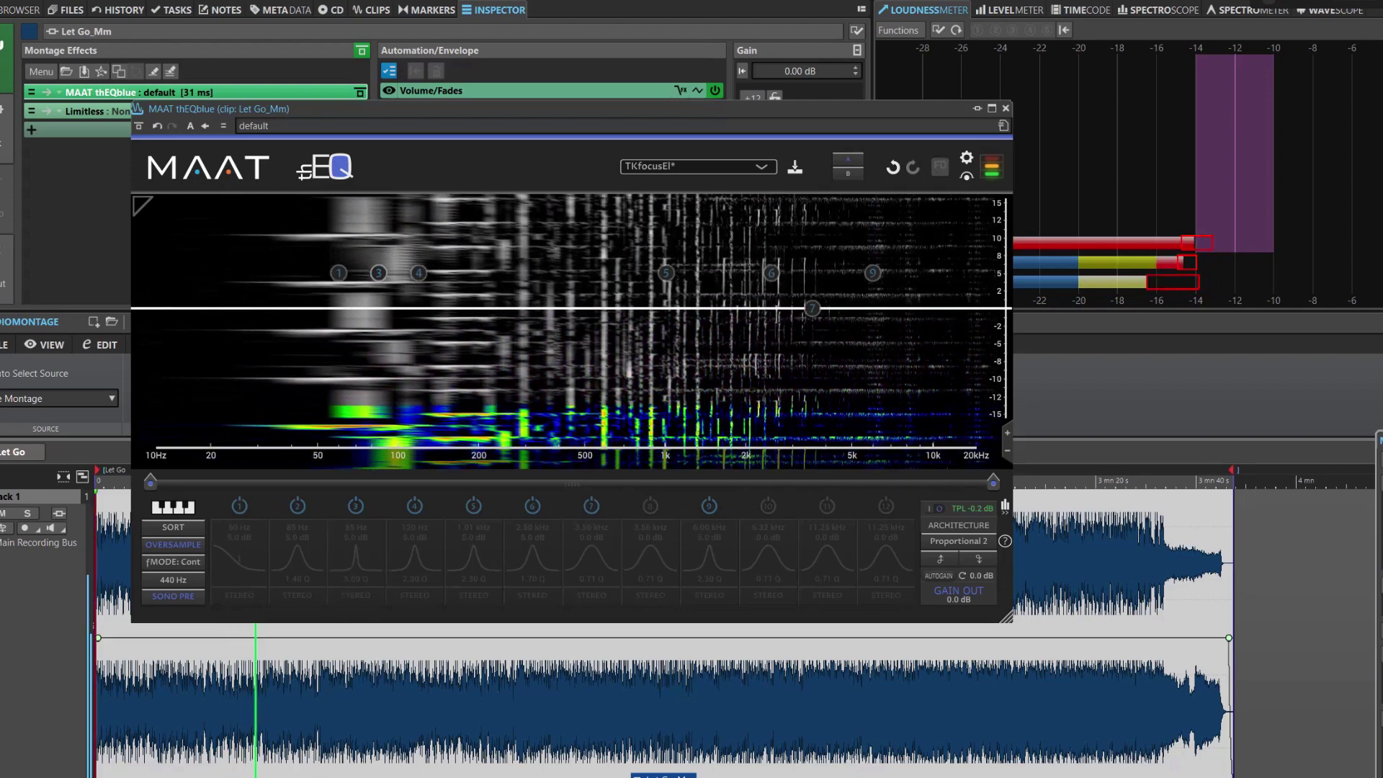
key(ctrl+z)
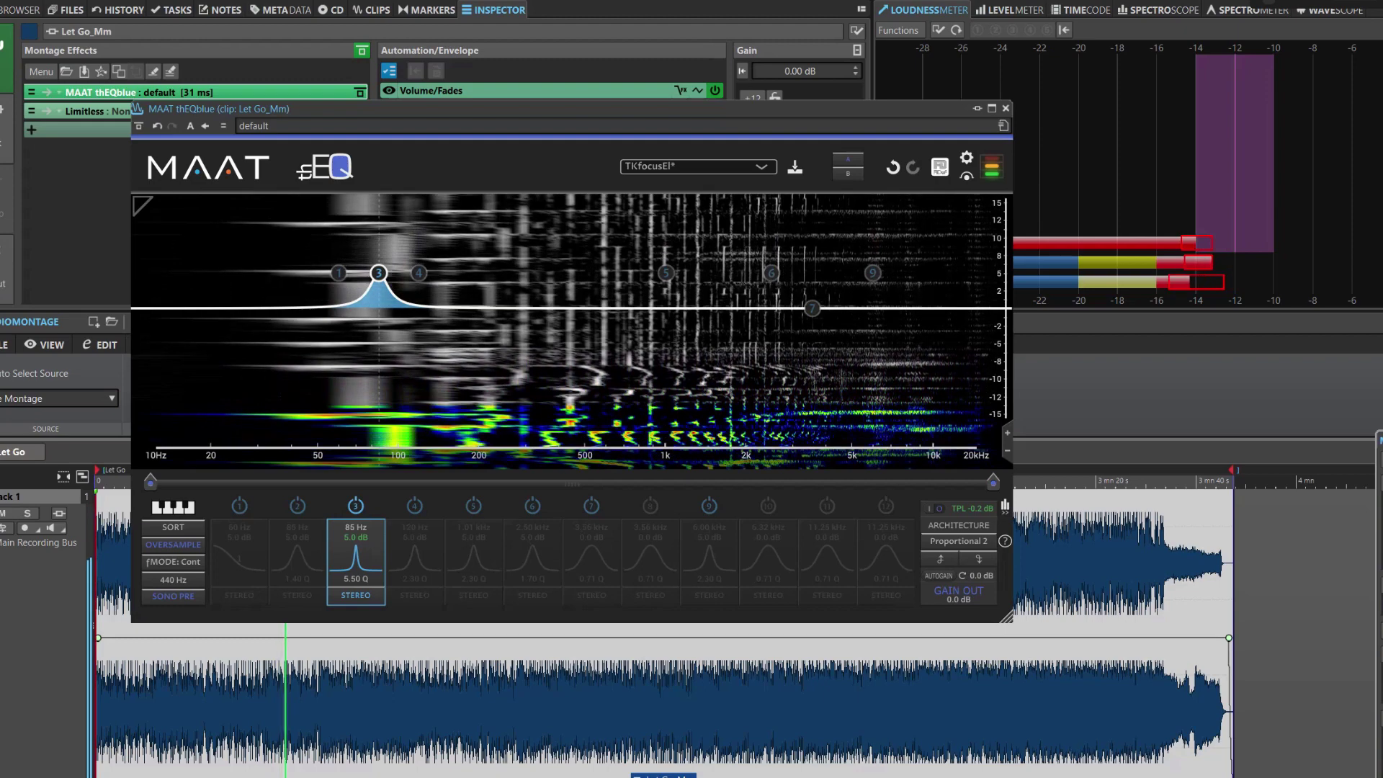
key(ctrl+shift+z)
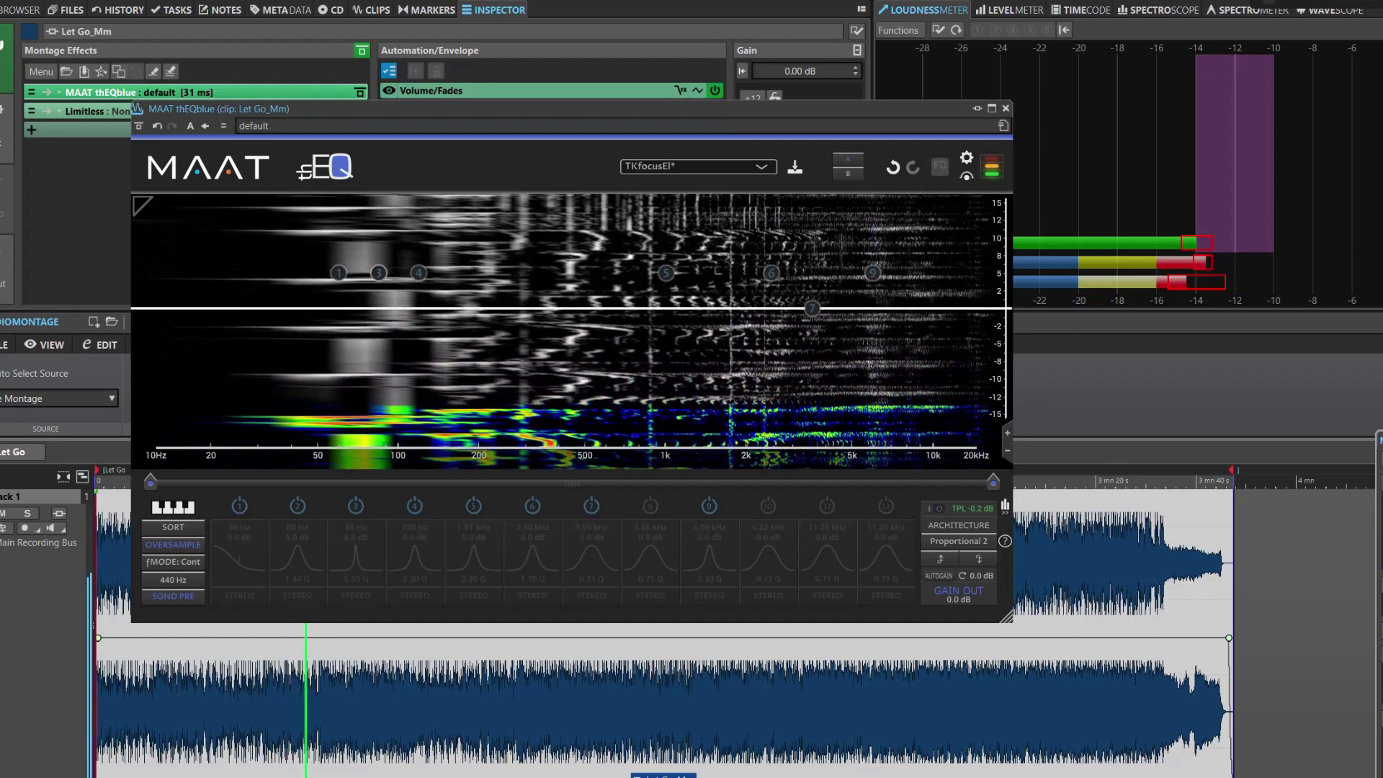
key(ctrl+z)
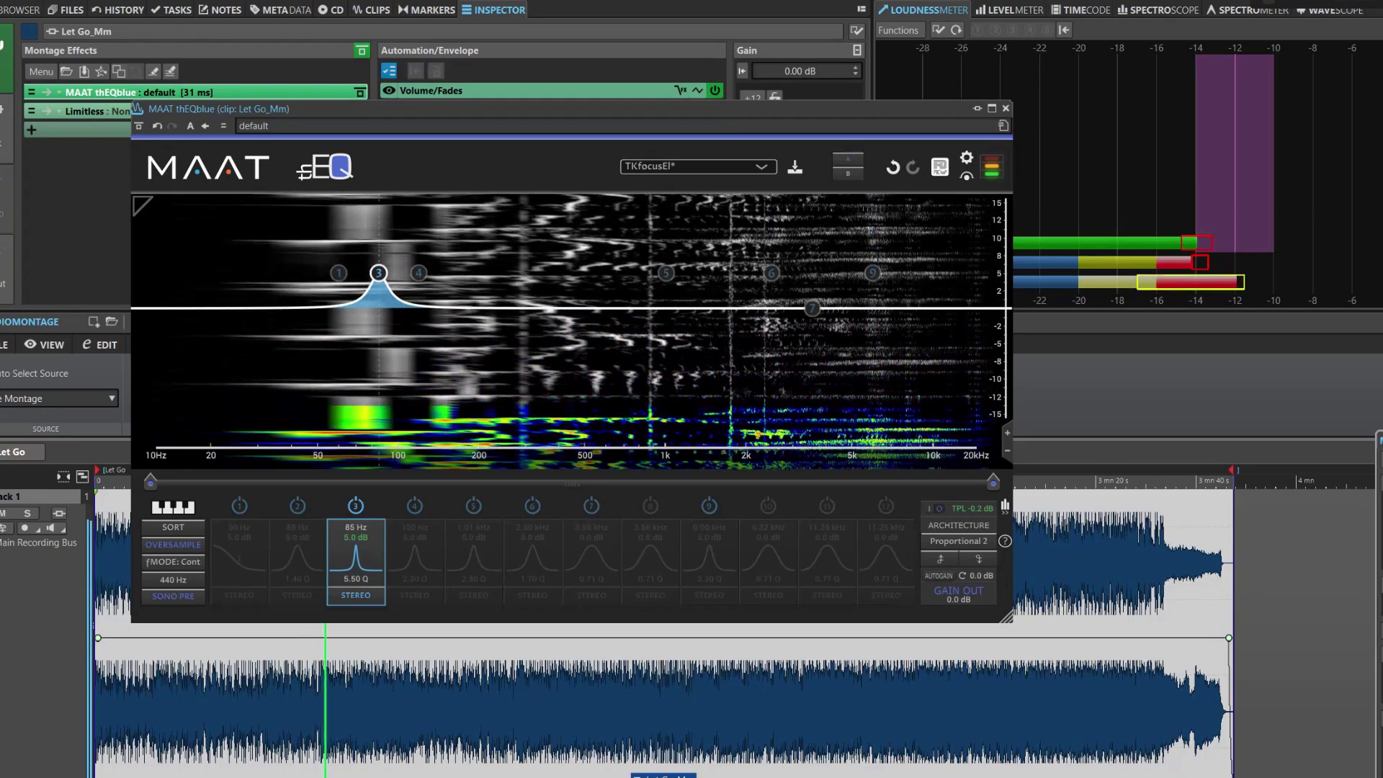
key(ctrl+shift+z)
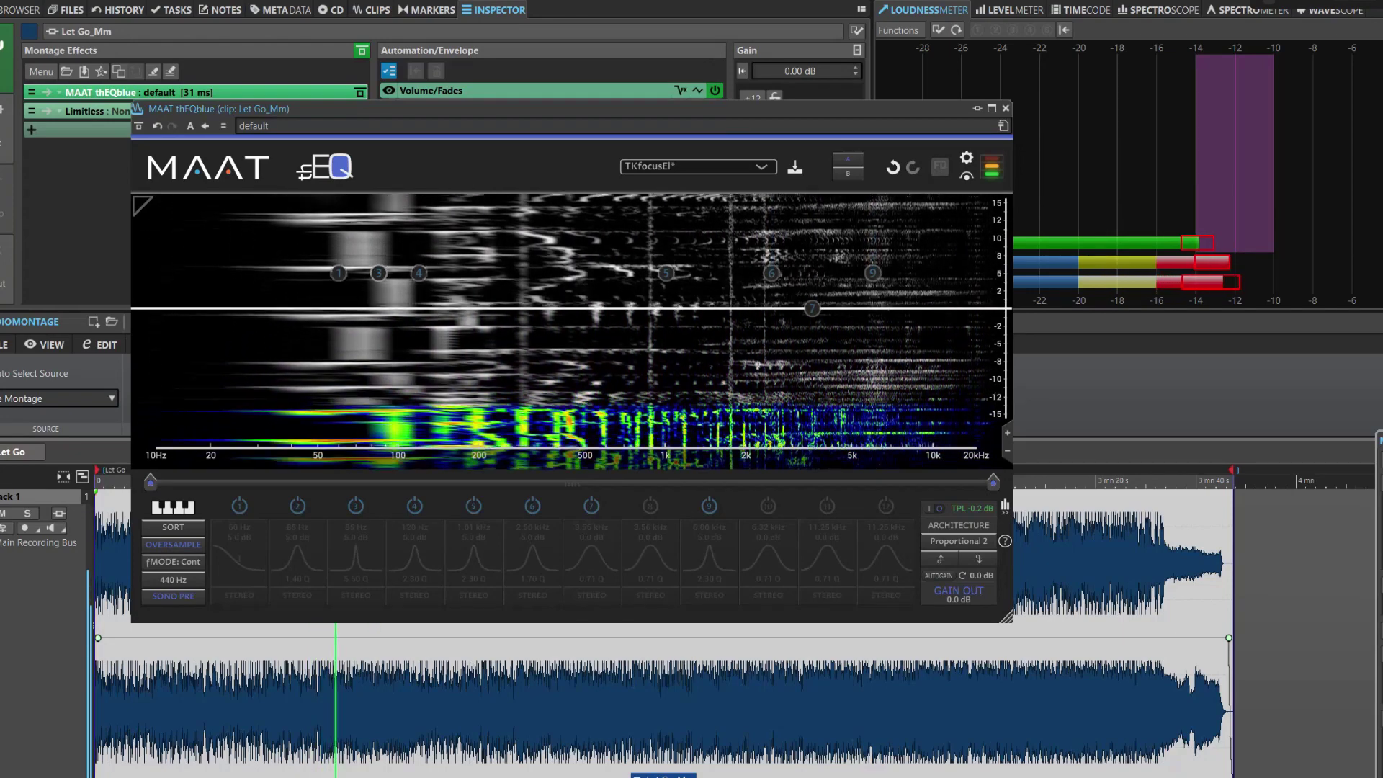
key(ctrl+z)
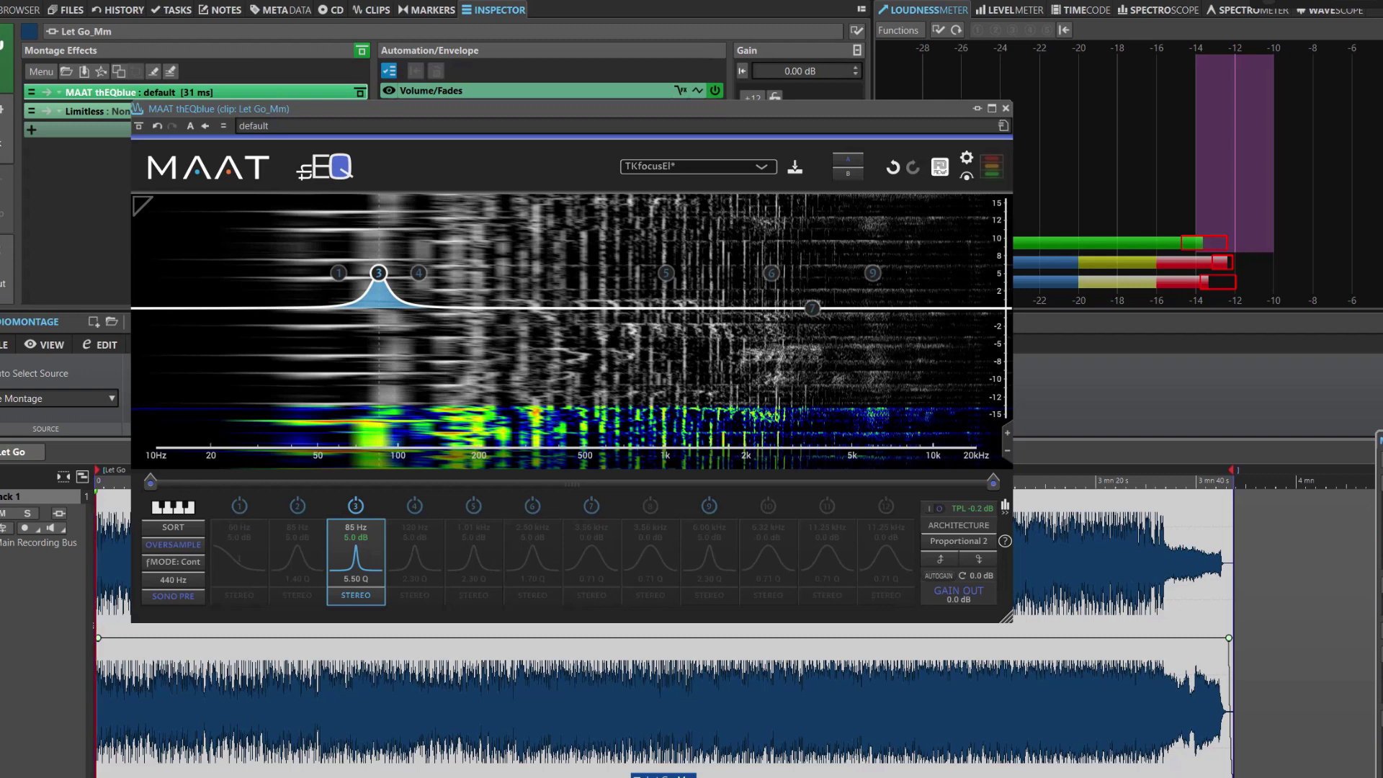
key(ctrl+z)
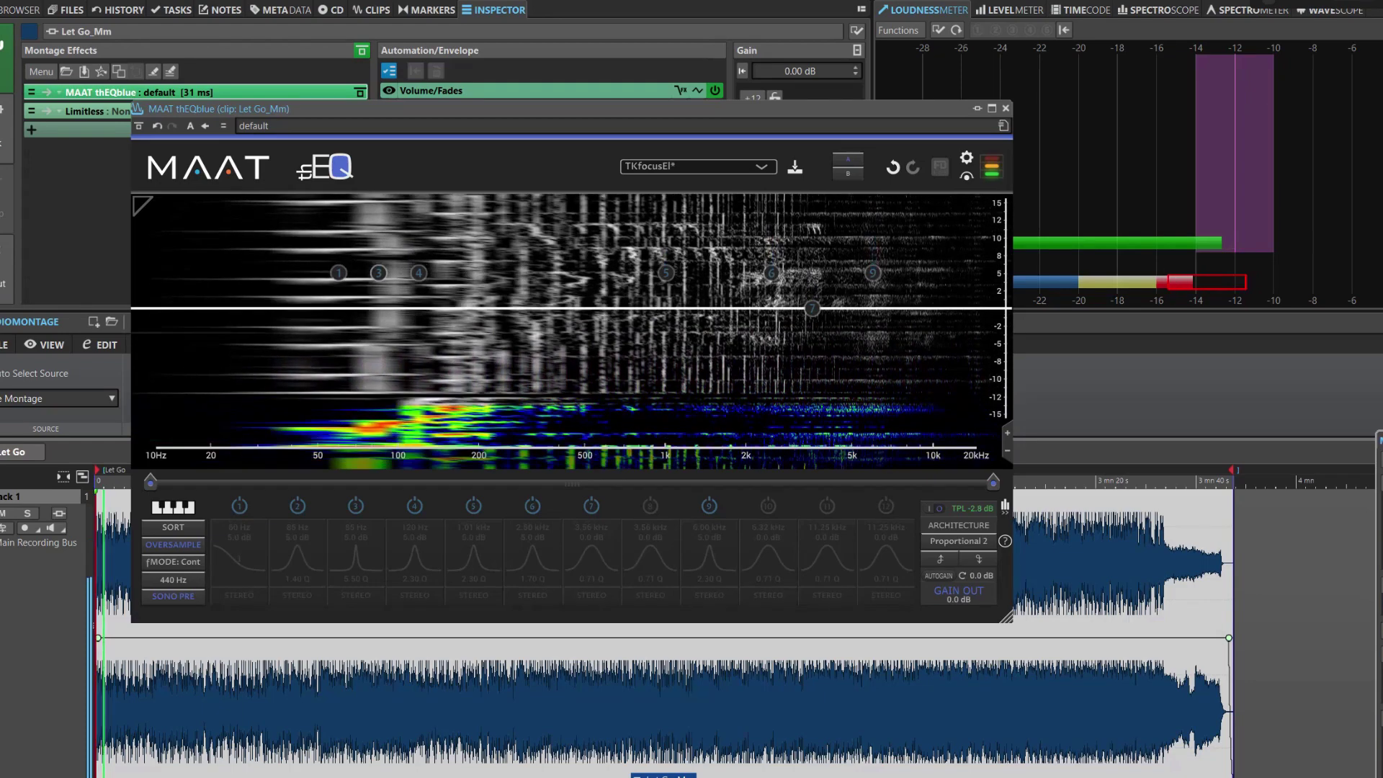
Audition band 1's 5.0 dB low-shelf boost at 60 Hz against the unprocessed sound
key(ctrl+z)
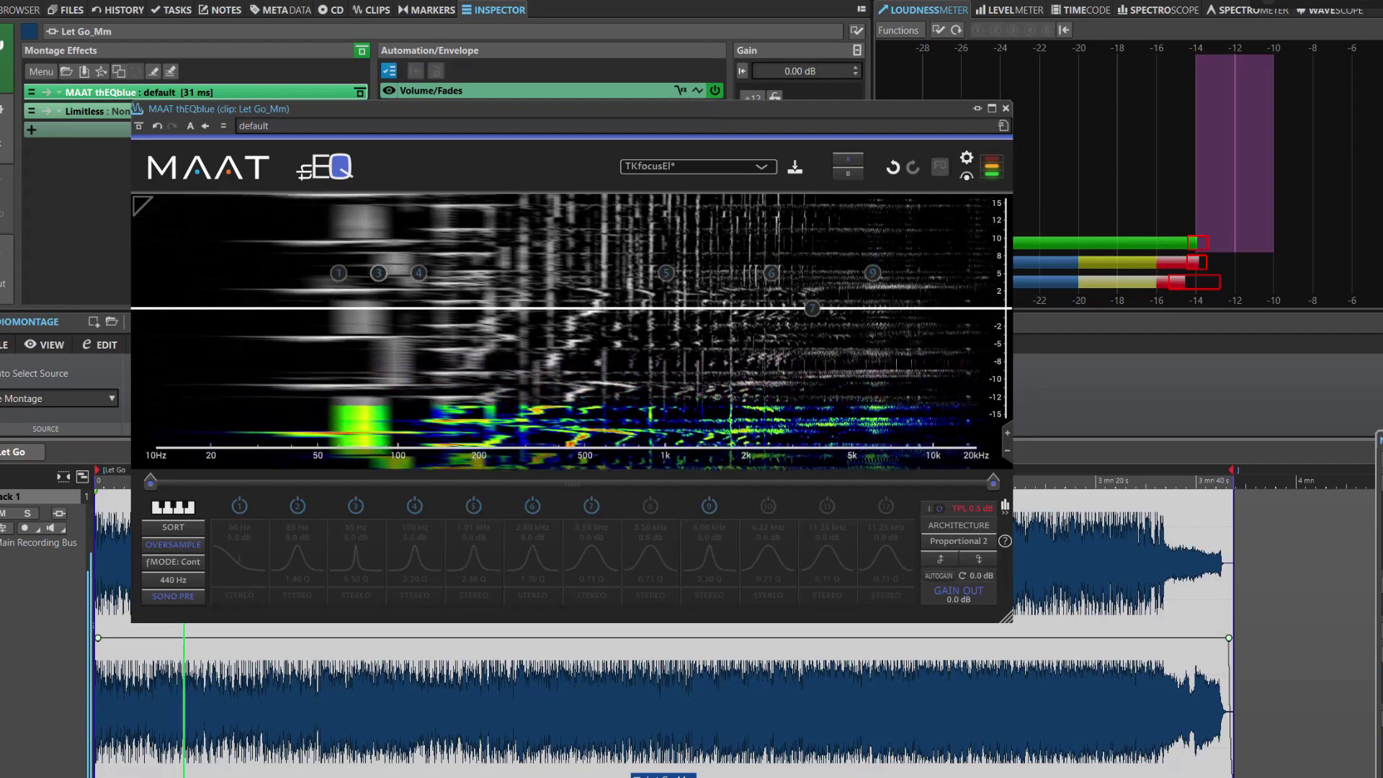
click(338, 273)
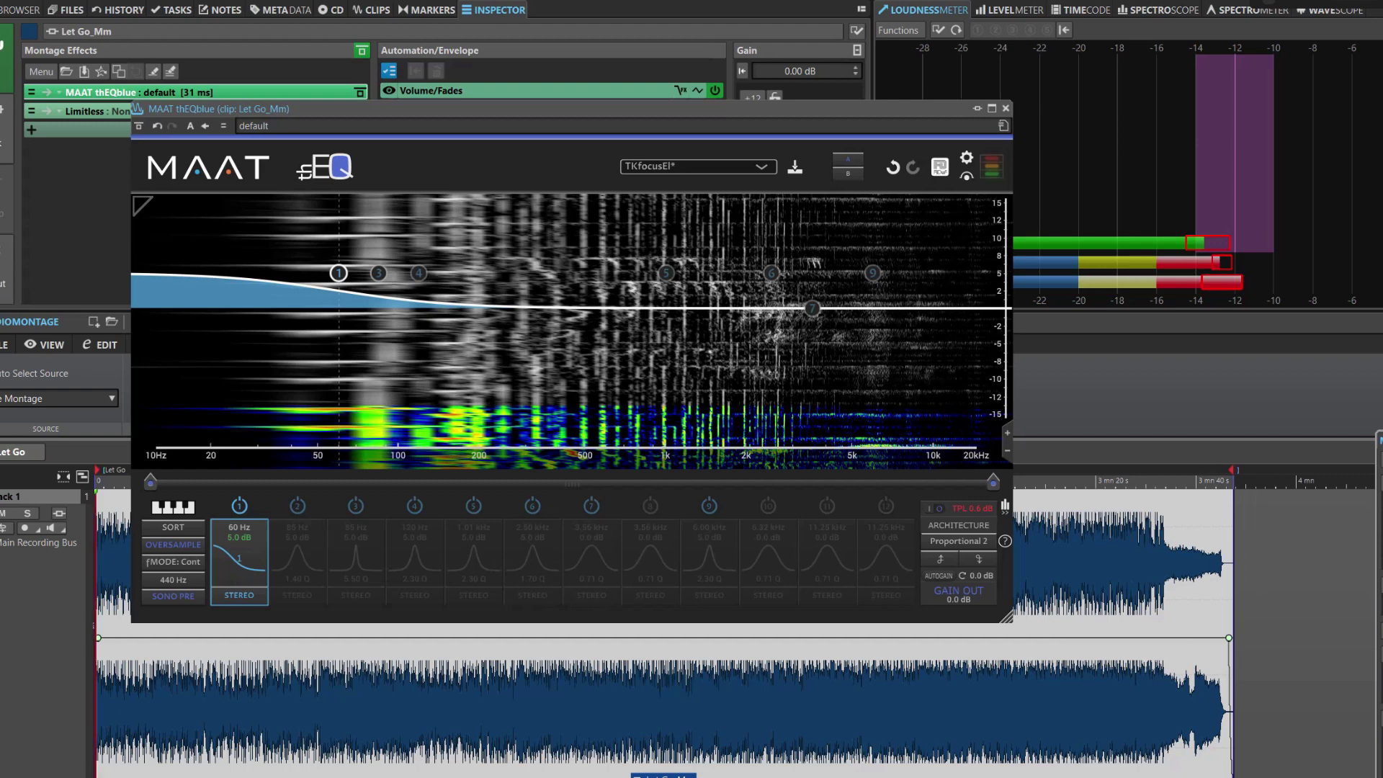
key(Delete)
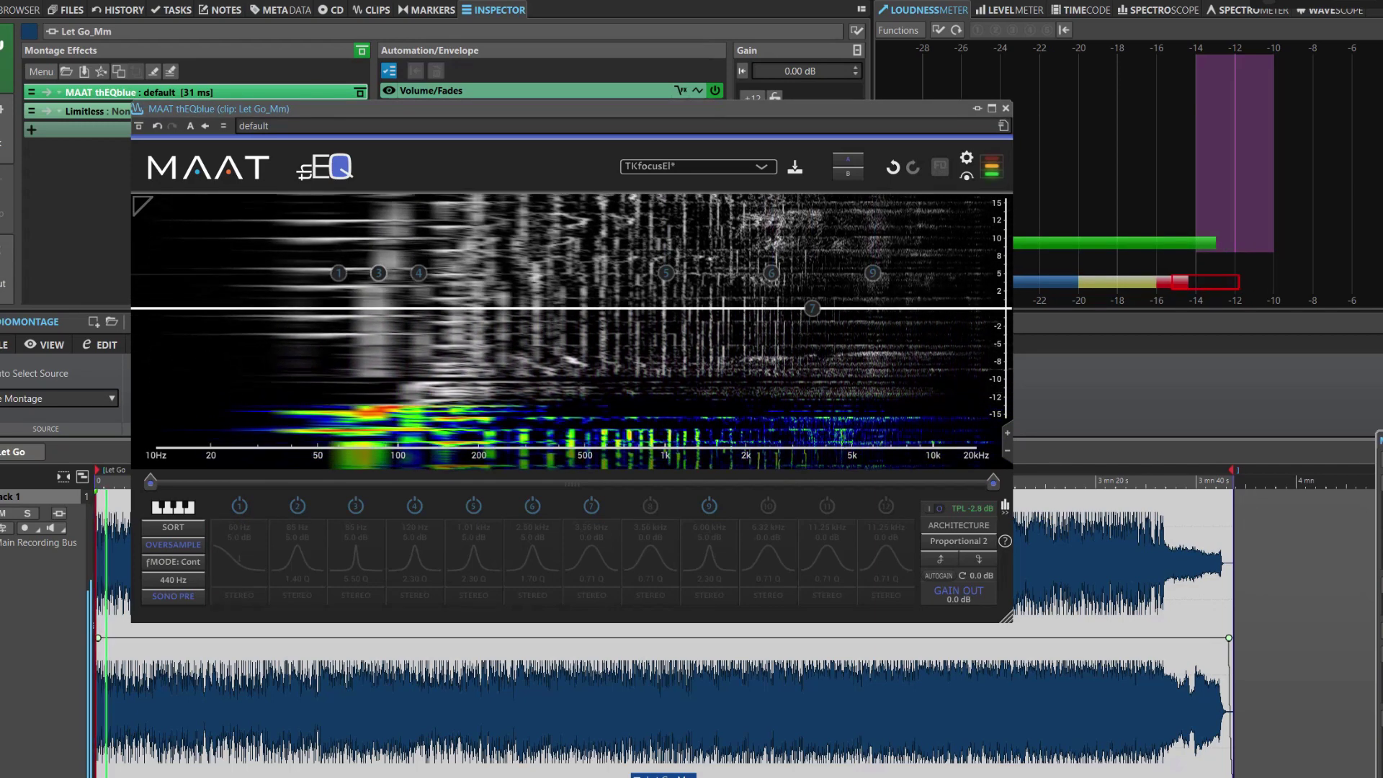
Switch band 4's 5.0 dB boost at 120 Hz, Q 2.30, in and out during playback to compare the sound
click(419, 272)
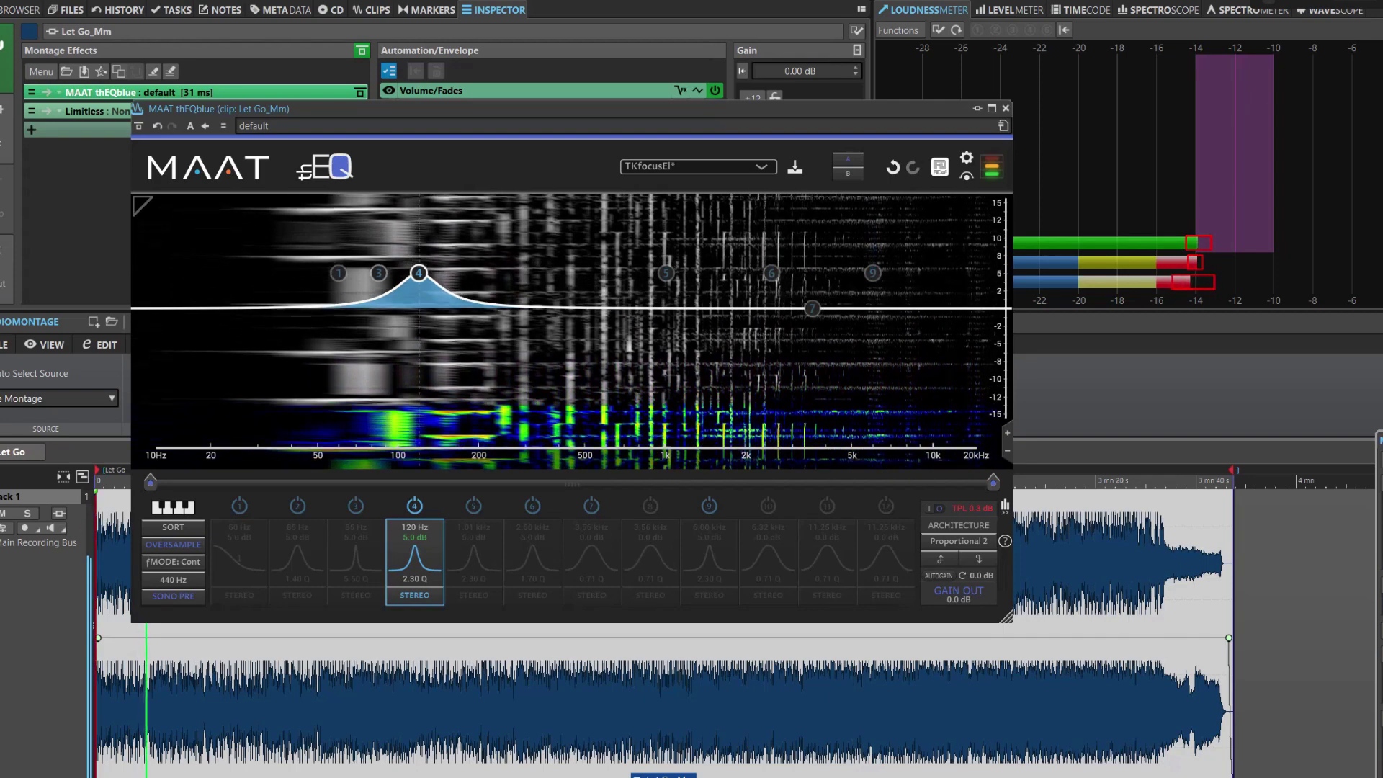
click(419, 272)
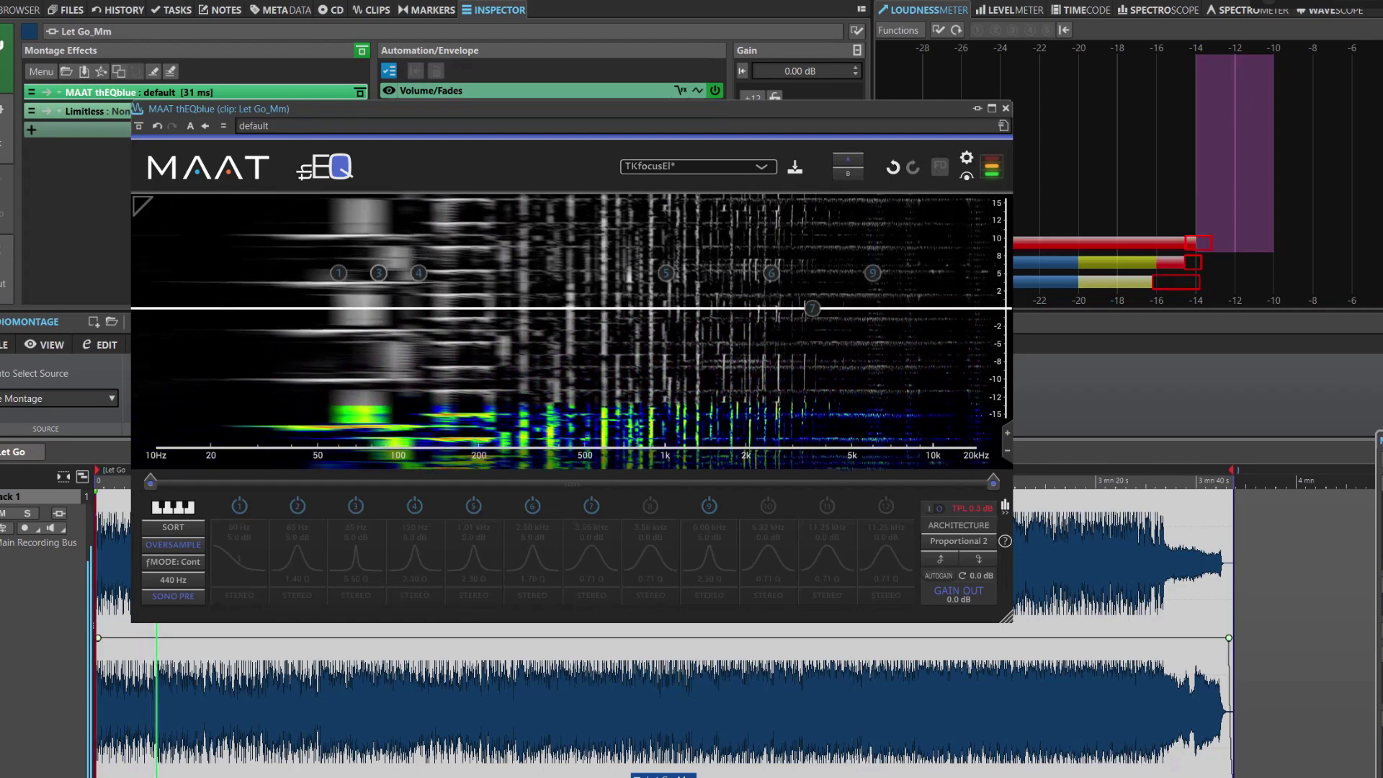
click(418, 272)
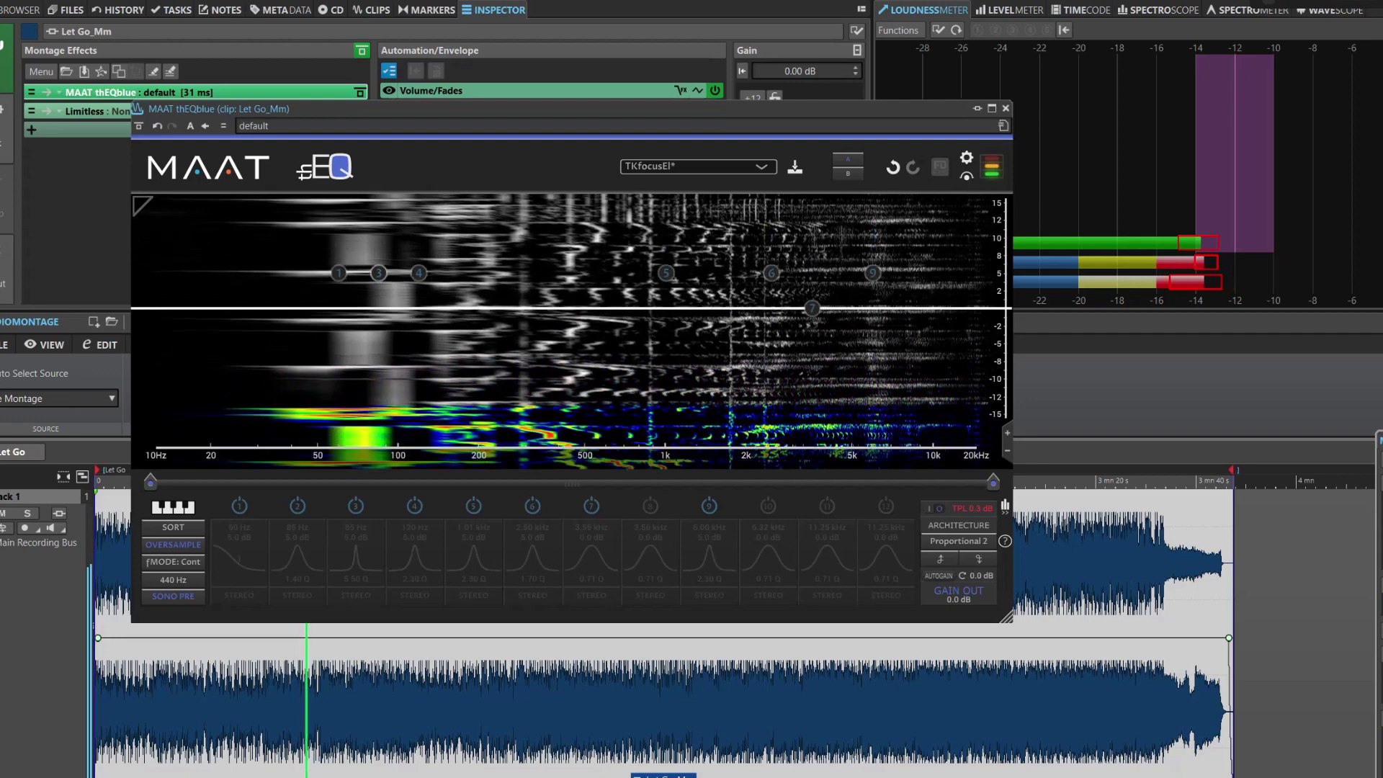
click(415, 506)
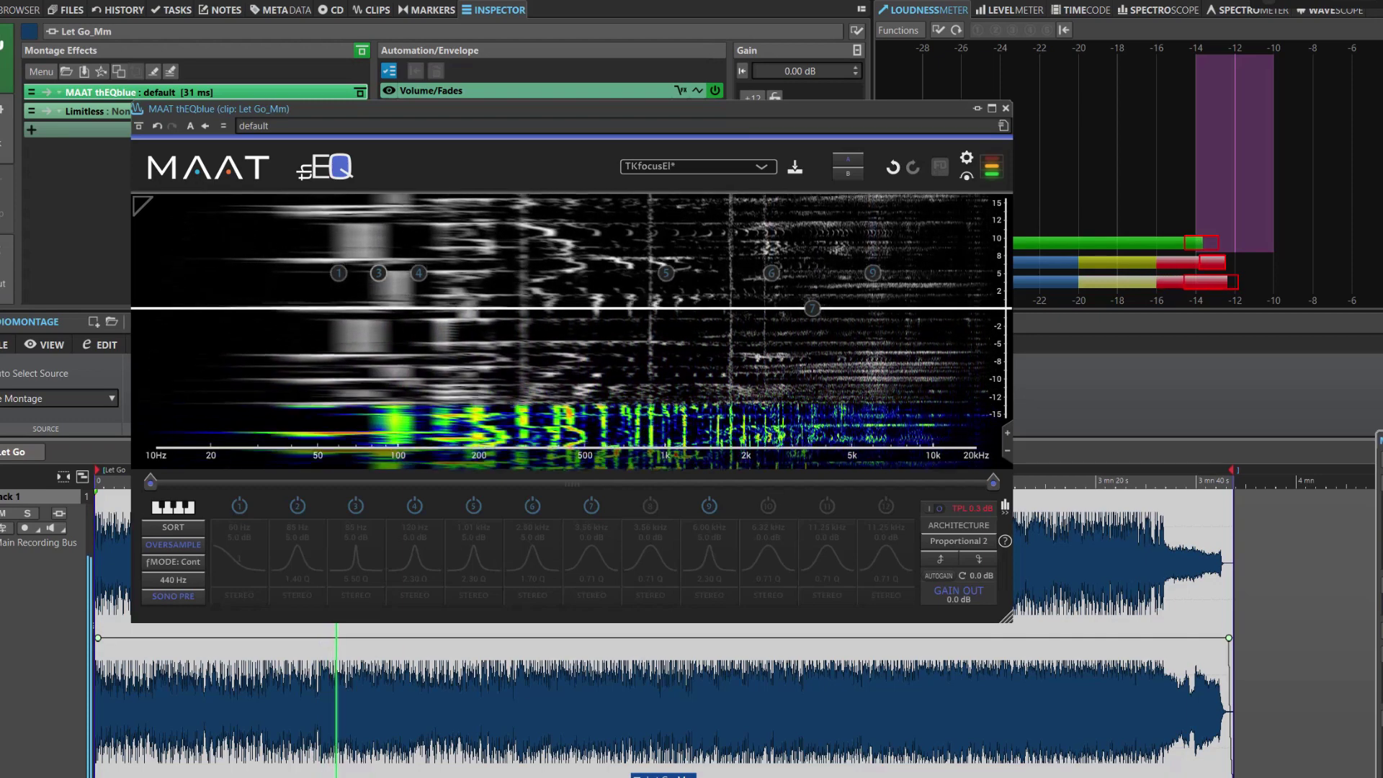
click(415, 505)
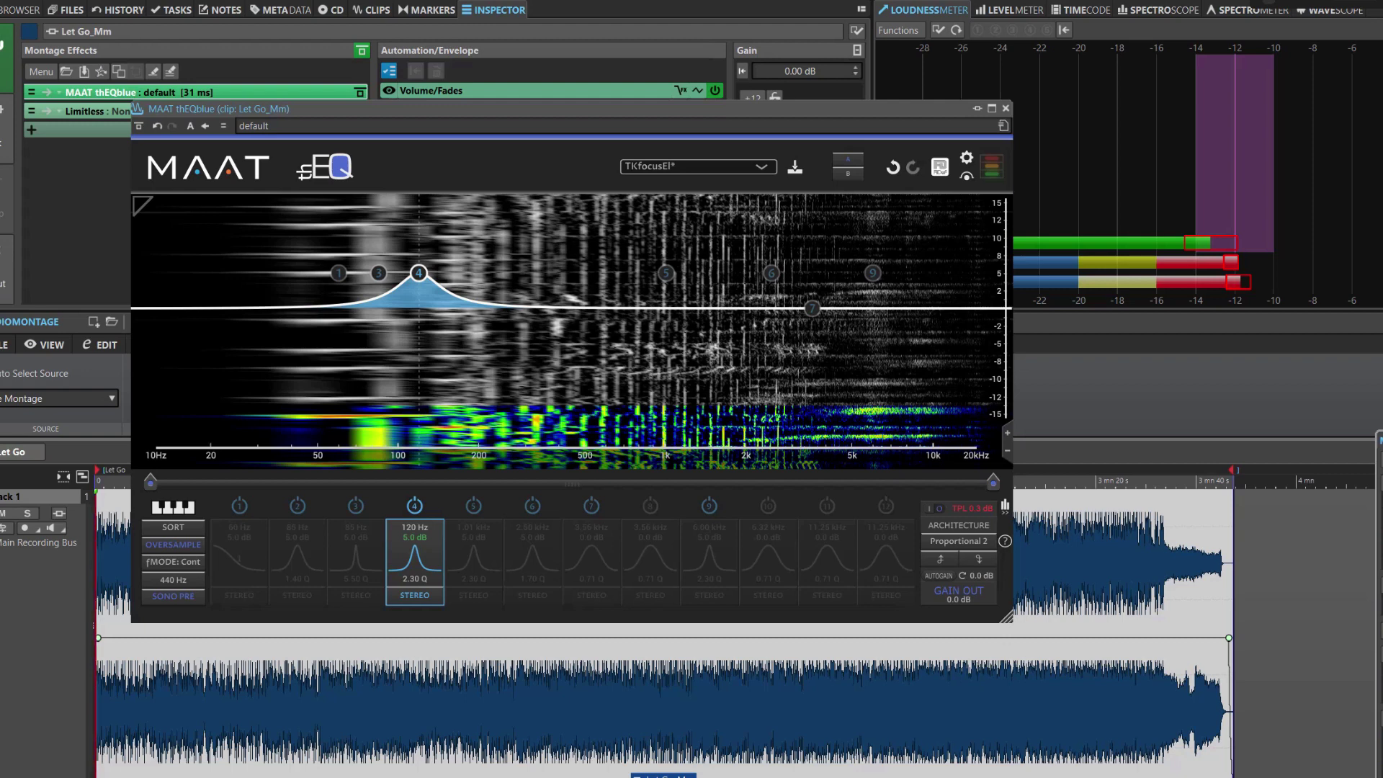
key(Delete)
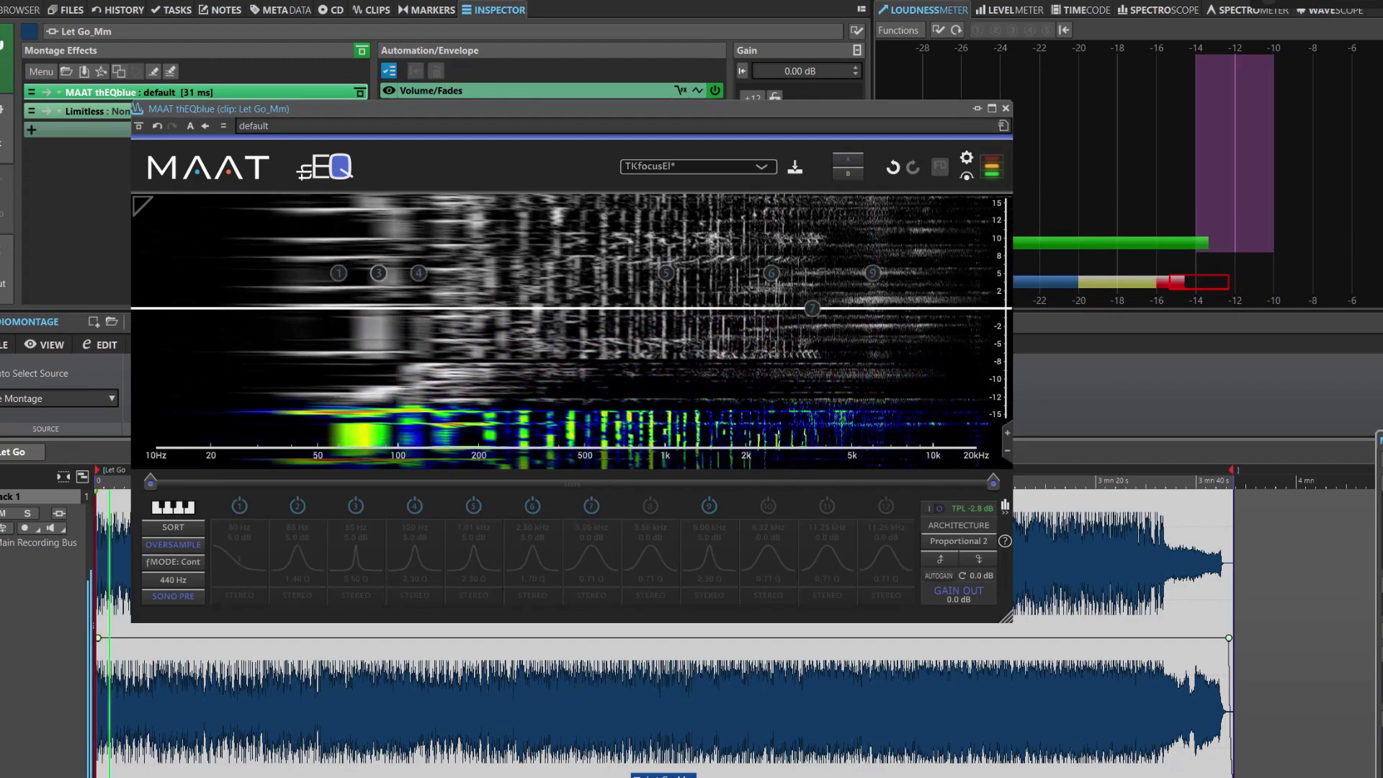
Play the clip and compare its sound with and without band 5's boost around 1 kHz
key(5)
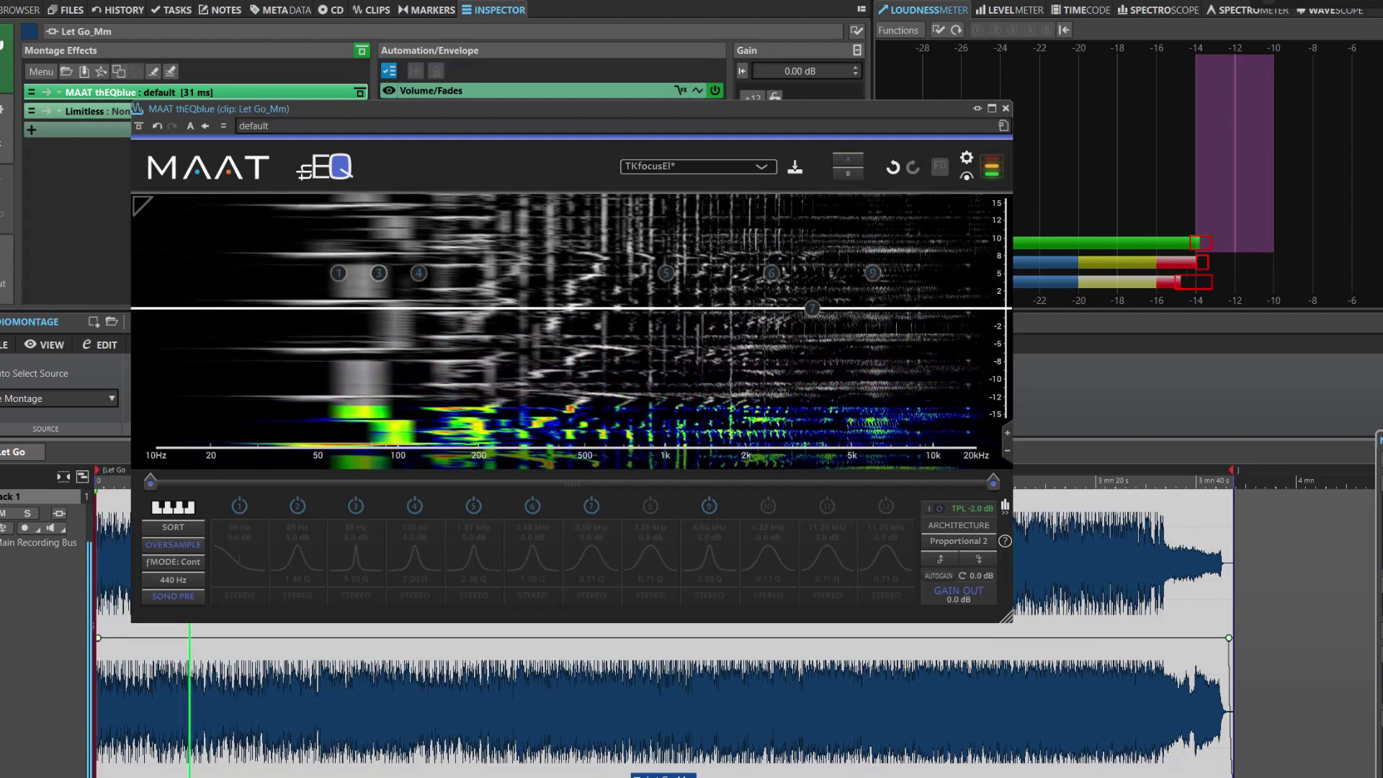
click(473, 506)
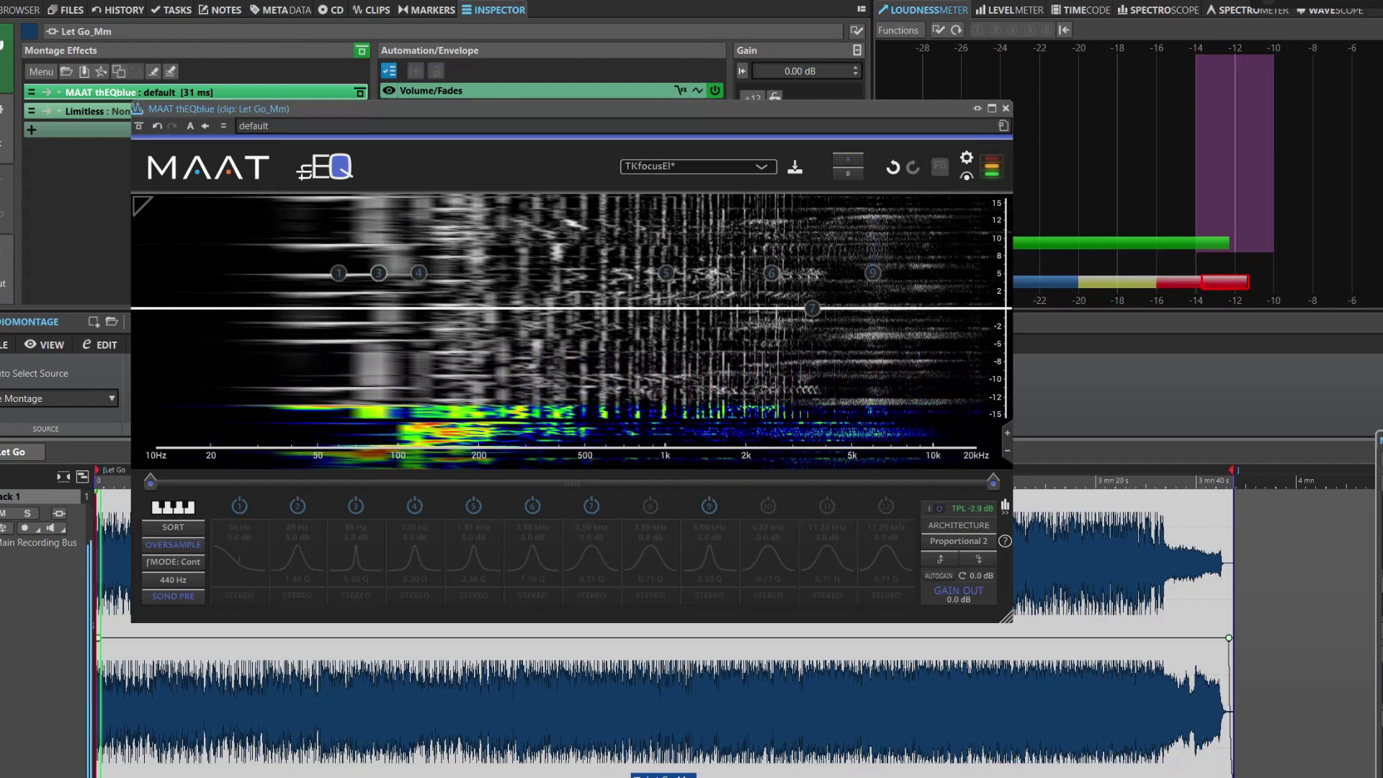
During playback, repeatedly switch band 6's 5.0 dB boost at 2.50 kHz, Q 1.70, in and out to compare the sound
click(532, 505)
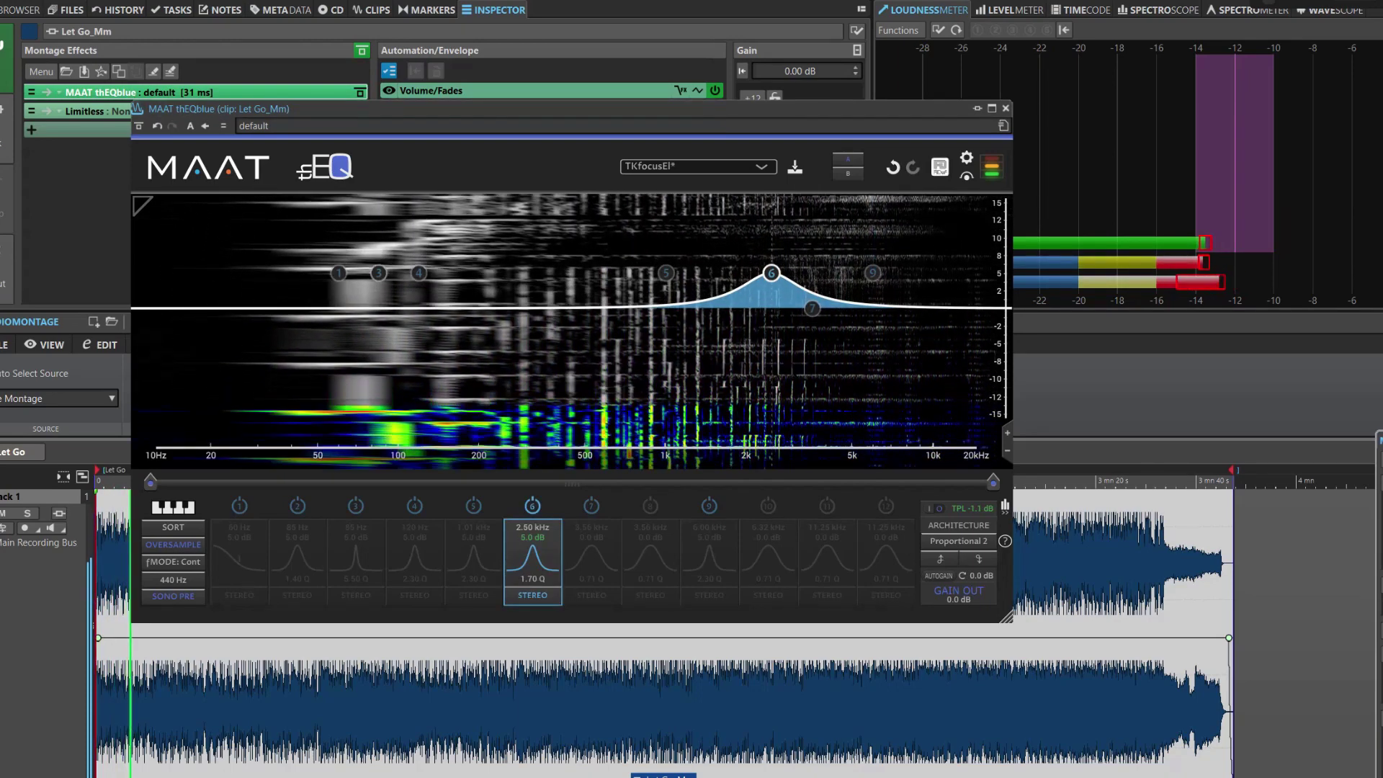
click(532, 506)
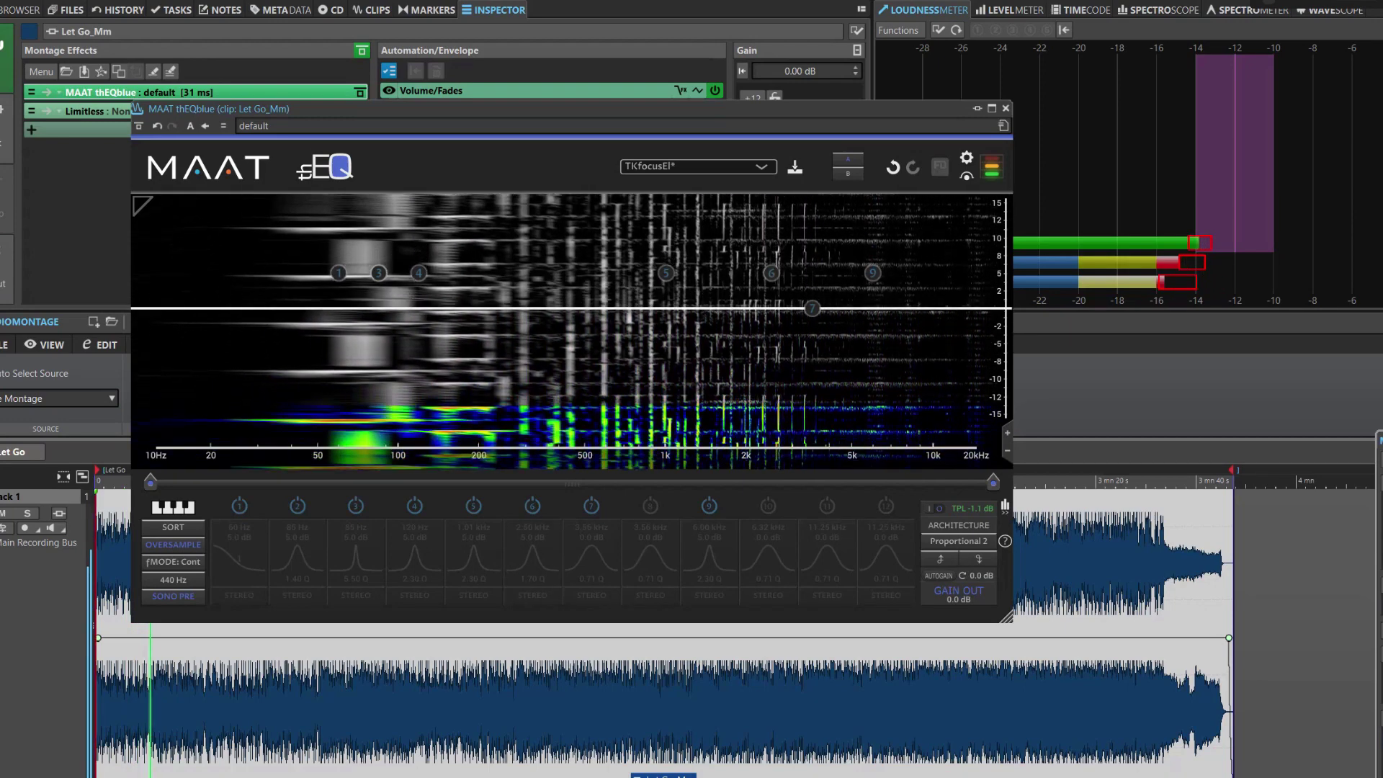
click(533, 506)
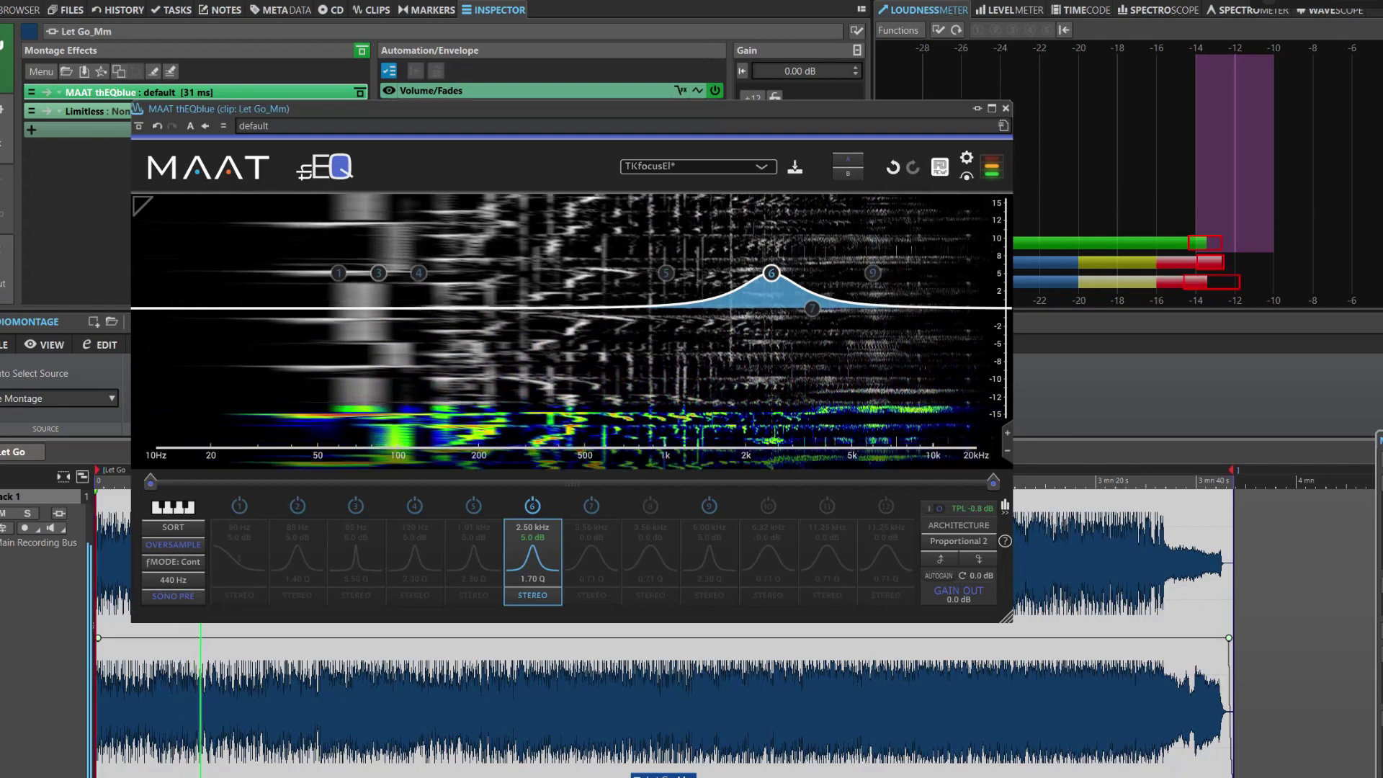
key(Delete)
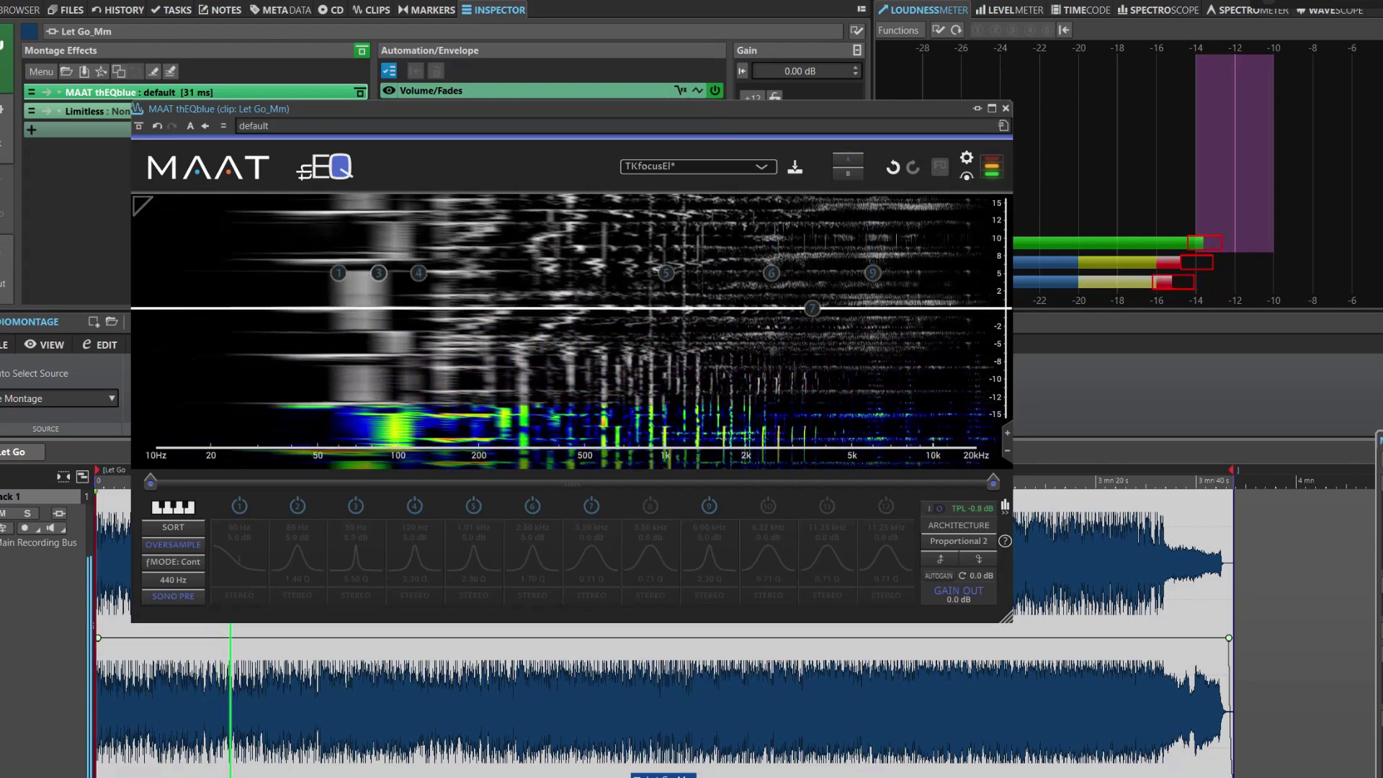
key(ctrl+z)
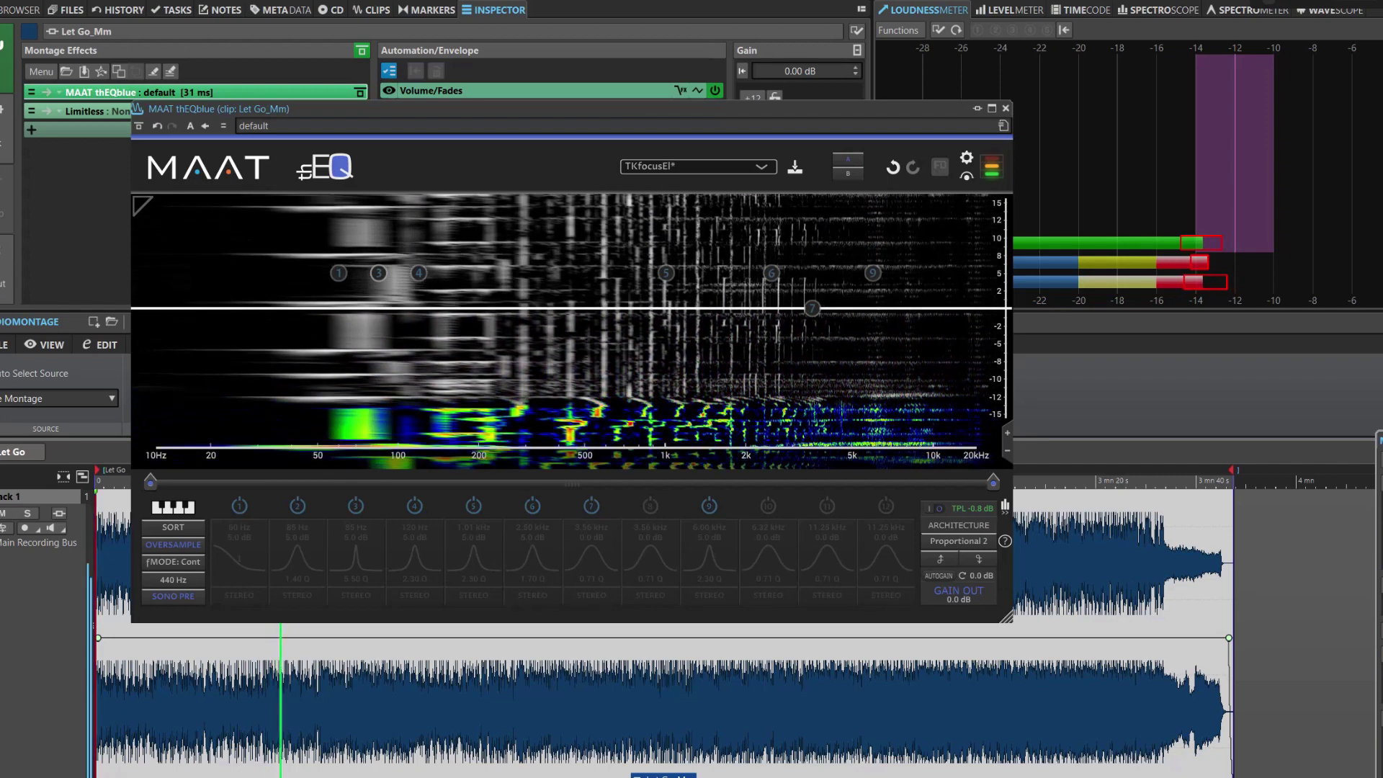
click(531, 505)
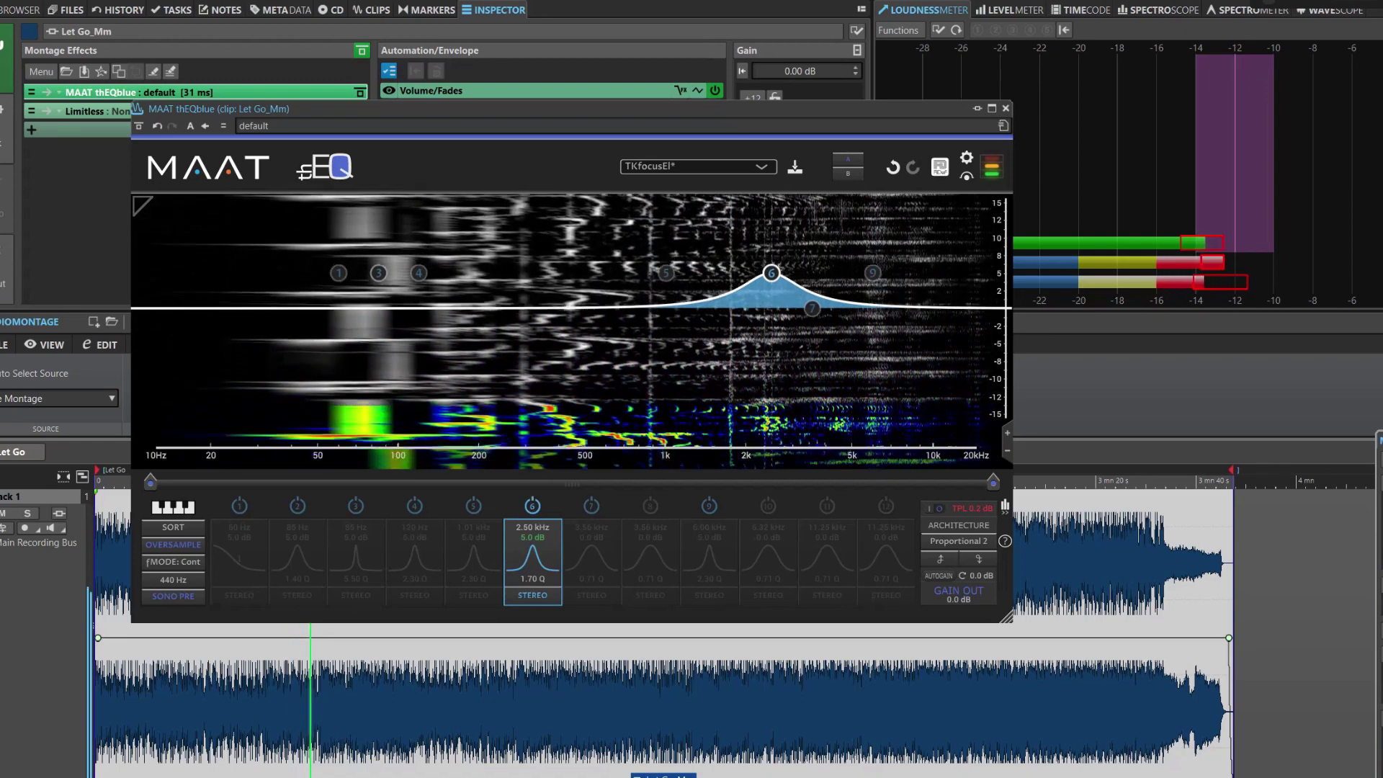
click(532, 506)
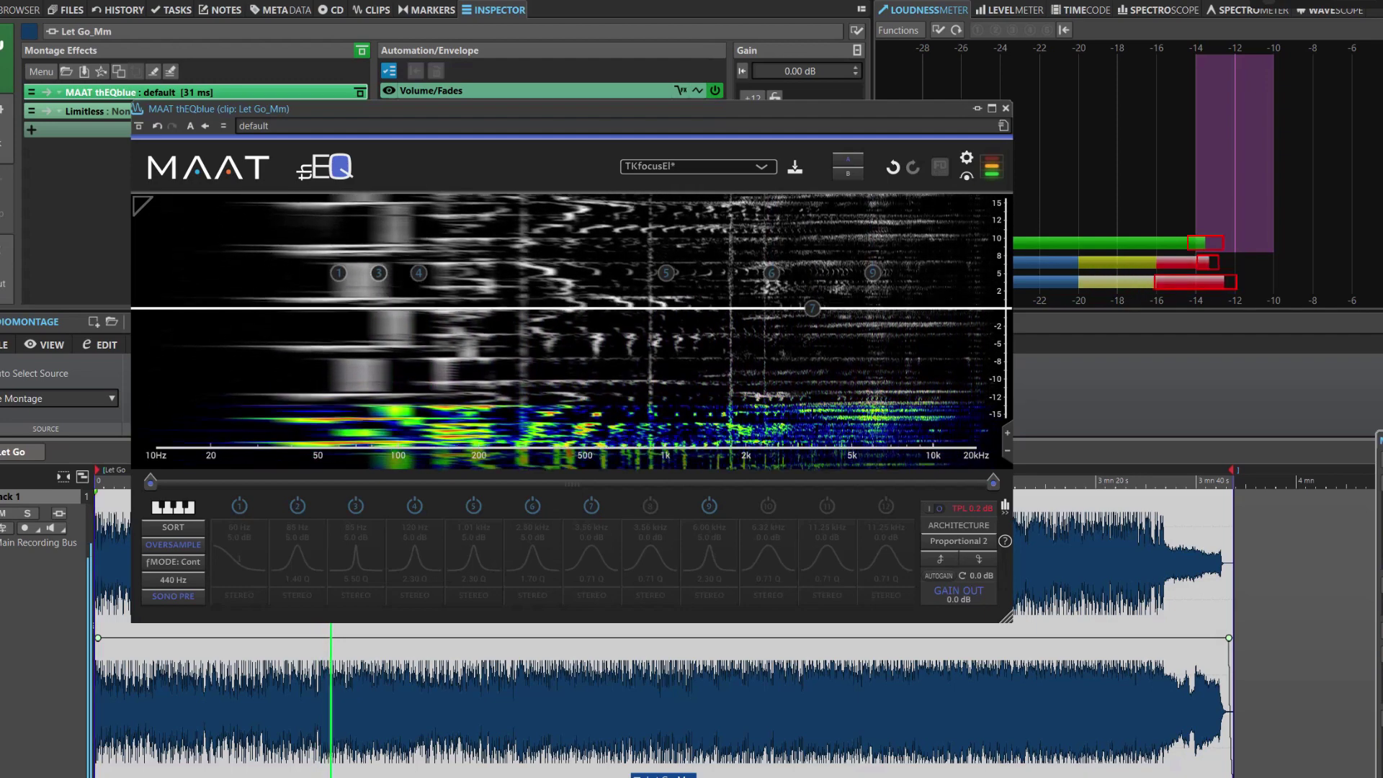
click(532, 505)
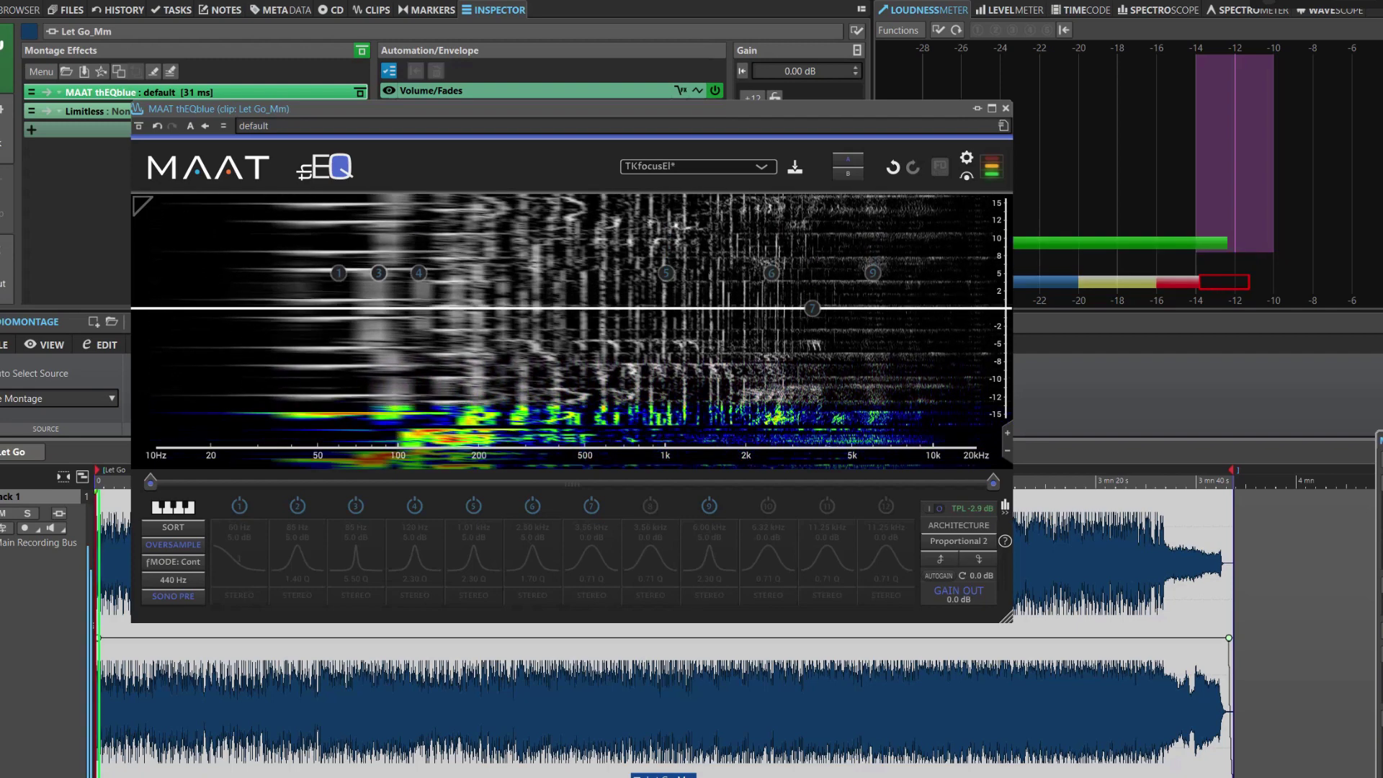
Switch band 9's 5.0 dB boost at 6.00 kHz, Q 2.30, in and out during playback to compare the sound
click(650, 506)
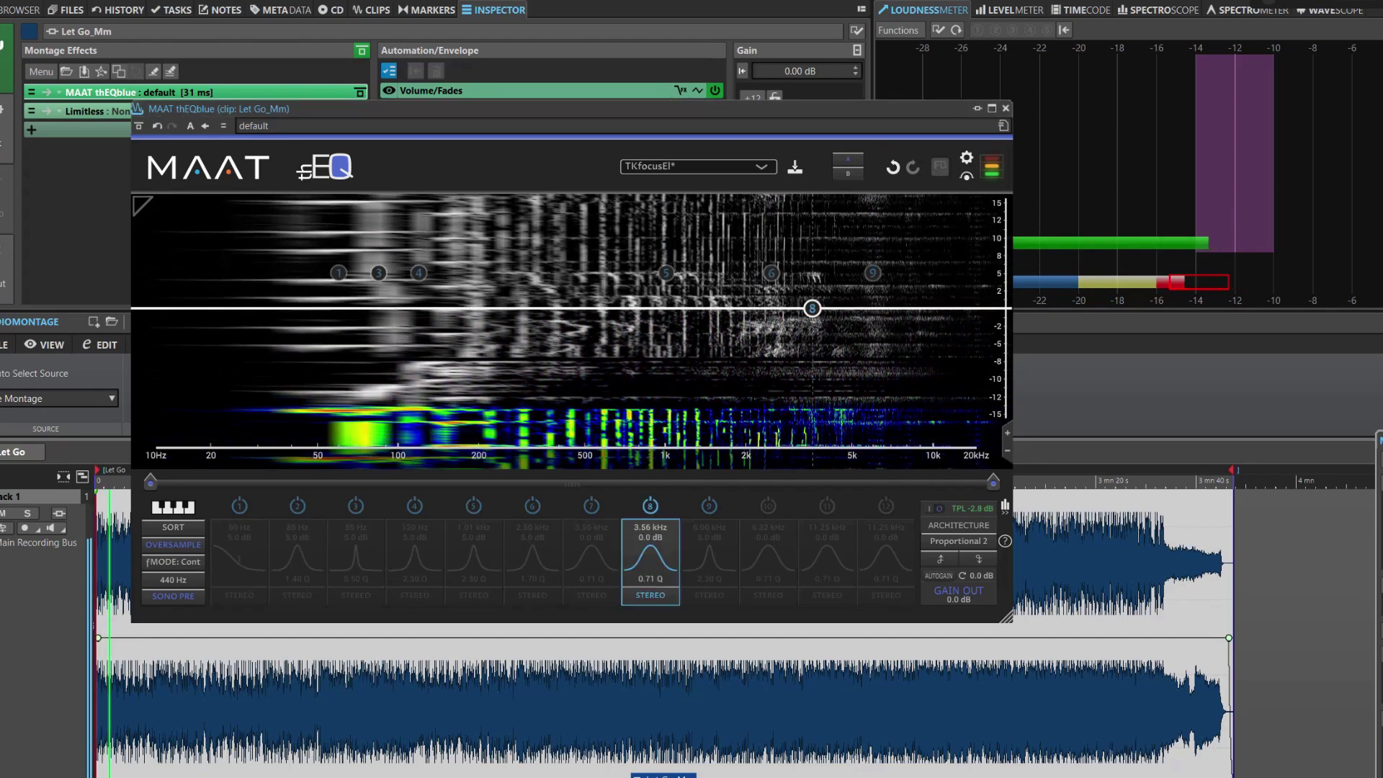
click(649, 505)
click(709, 506)
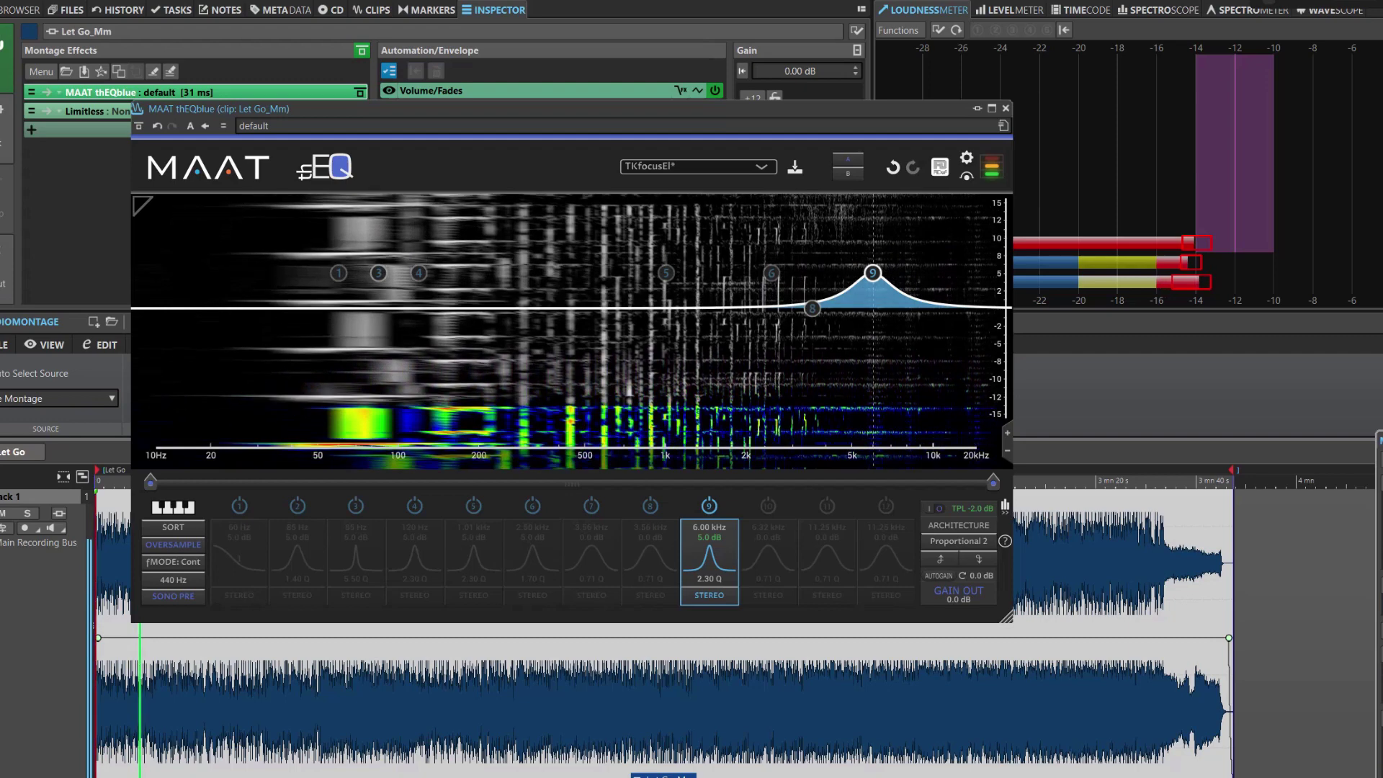
click(709, 506)
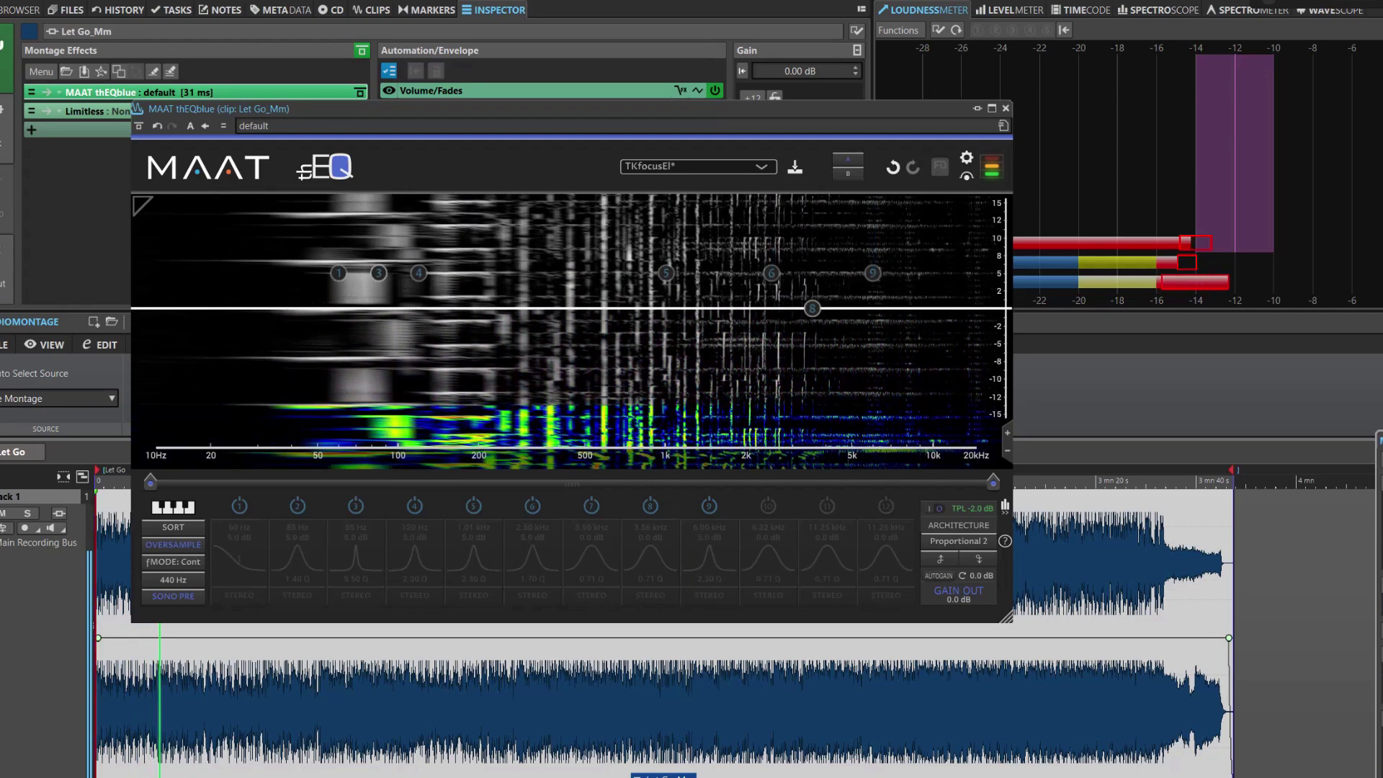
click(709, 505)
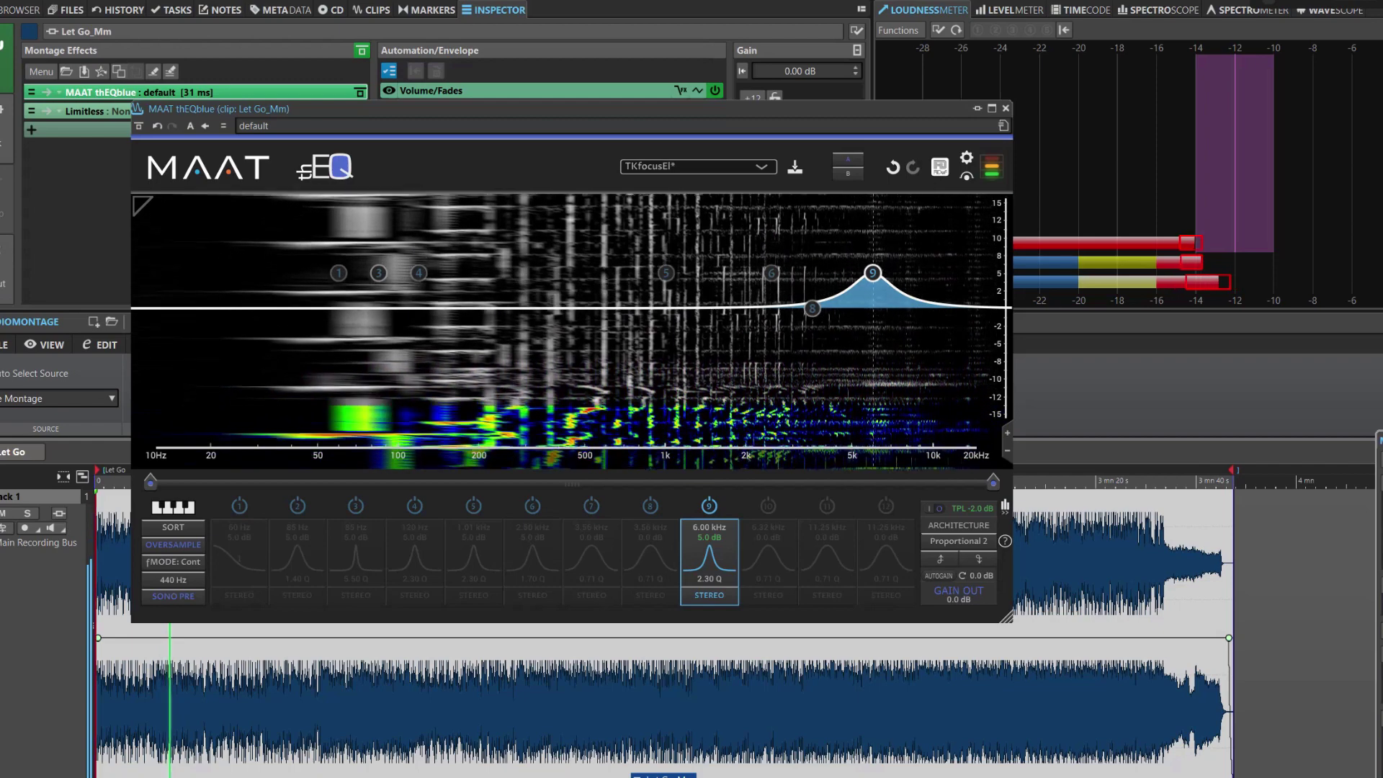